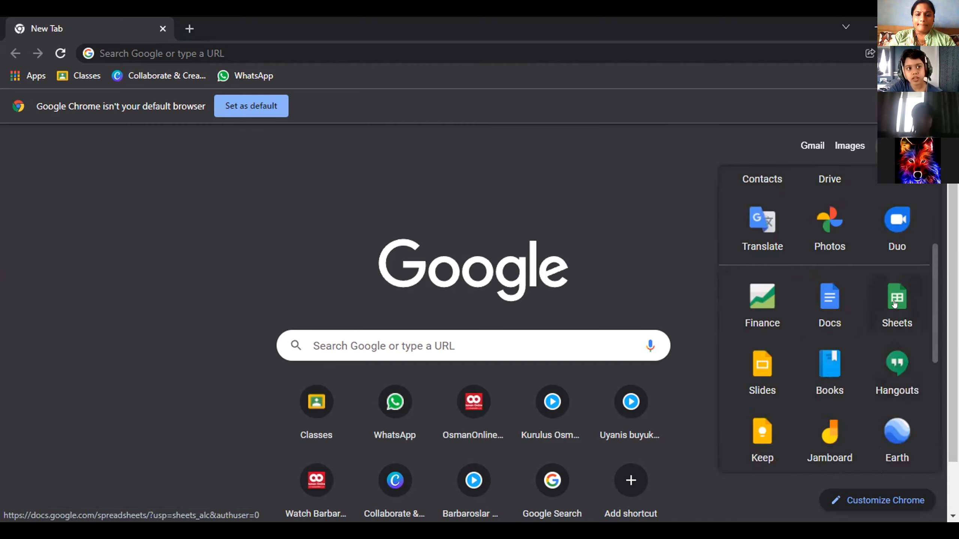
# - Open Google Sheets, dismiss the welcome dialog, and start a blank spreadsheet
pyautogui.click(894, 304)
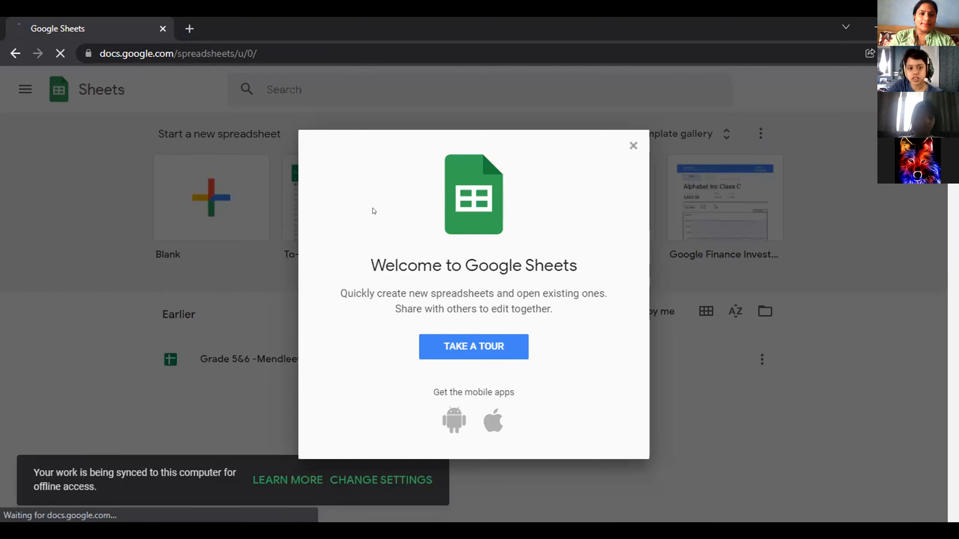
pyautogui.click(634, 146)
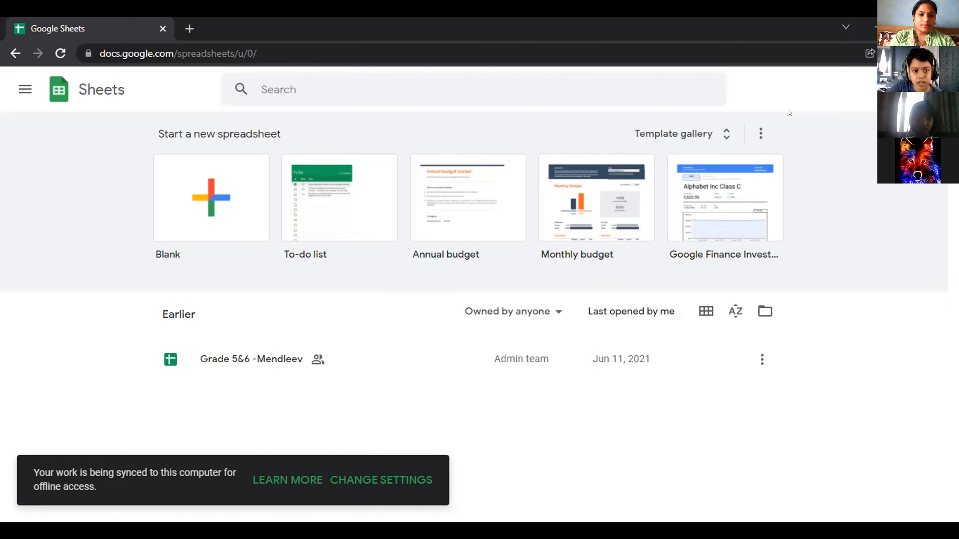
pyautogui.click(261, 212)
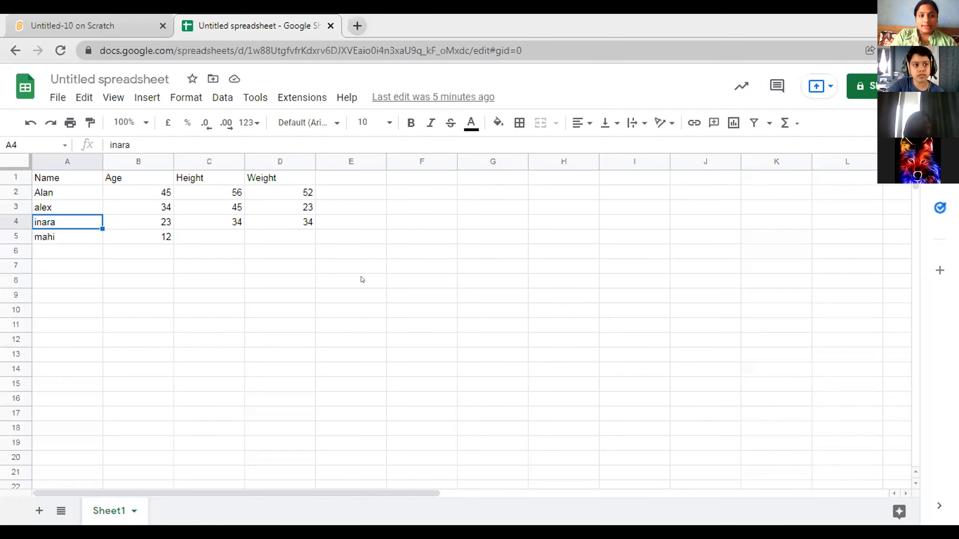
pyautogui.moveTo(227, 266); pyautogui.dragTo(351, 279)
pyautogui.click(388, 222)
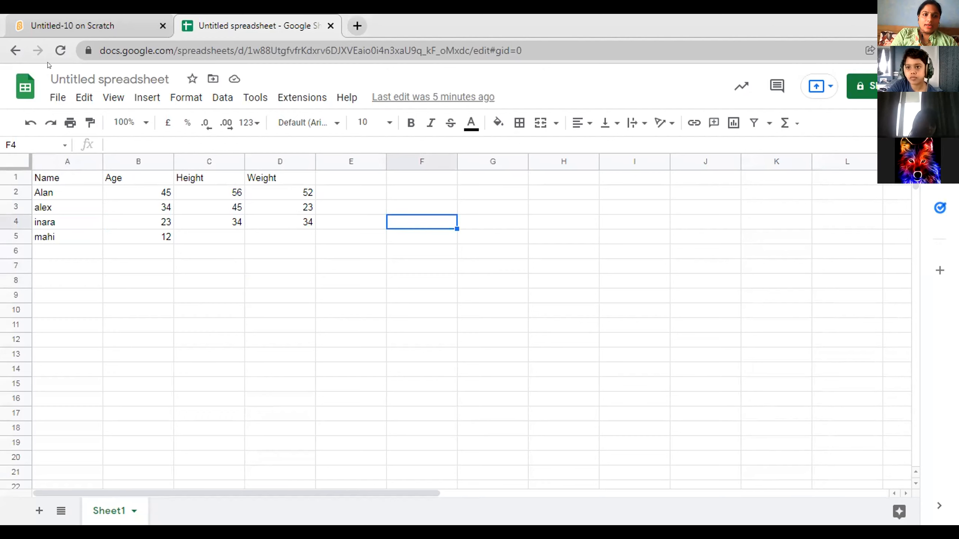
pyautogui.click(78, 98)
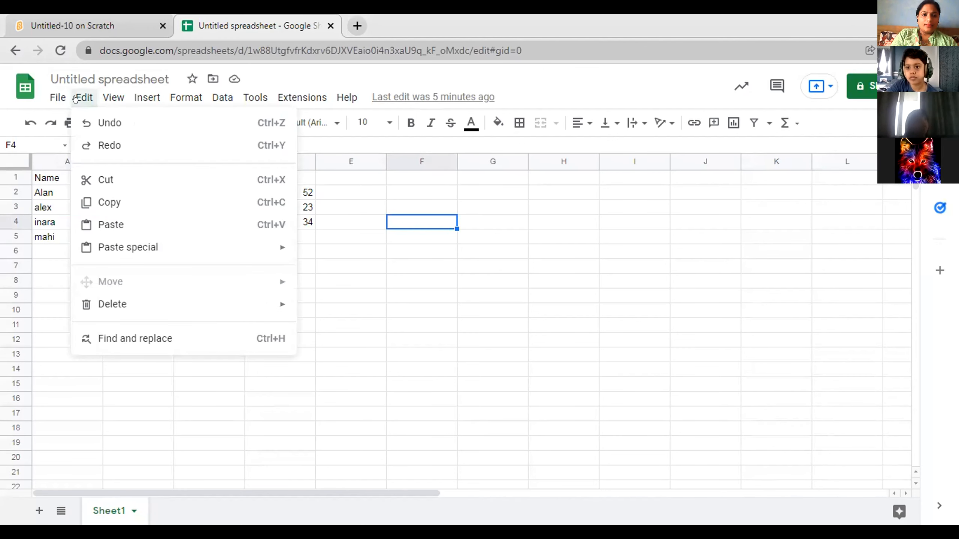
pyautogui.moveTo(109, 96)
pyautogui.moveTo(139, 96)
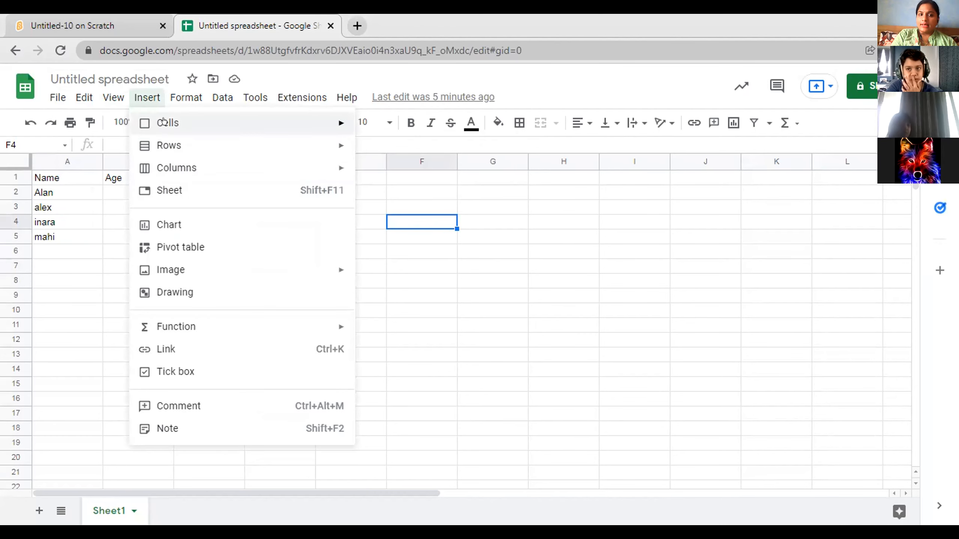
pyautogui.moveTo(161, 174)
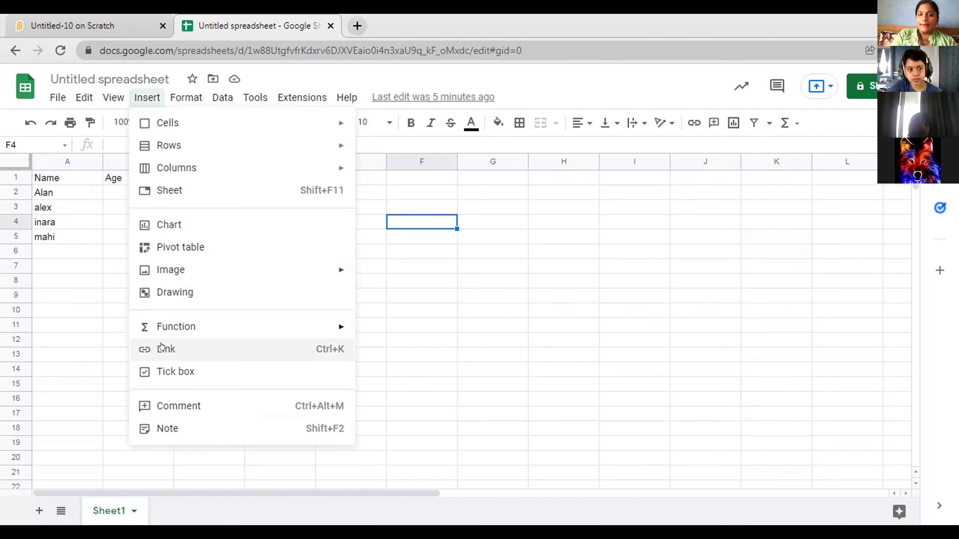
pyautogui.click(490, 320)
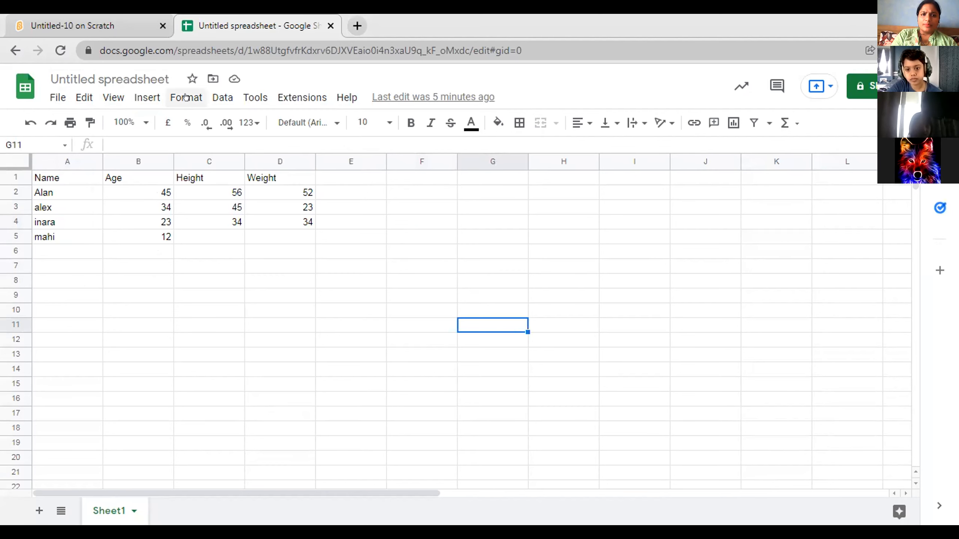
pyautogui.click(242, 98)
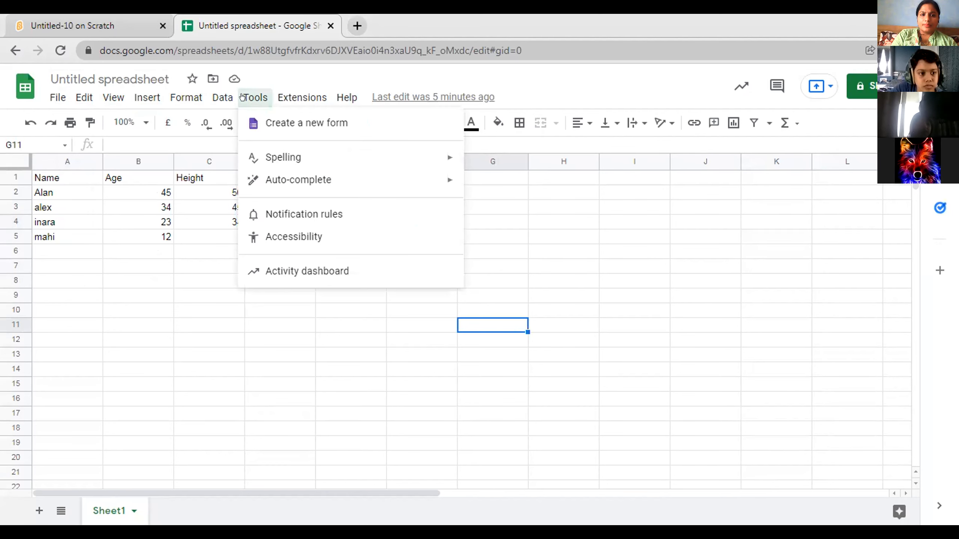
pyautogui.moveTo(276, 185)
pyautogui.moveTo(295, 96)
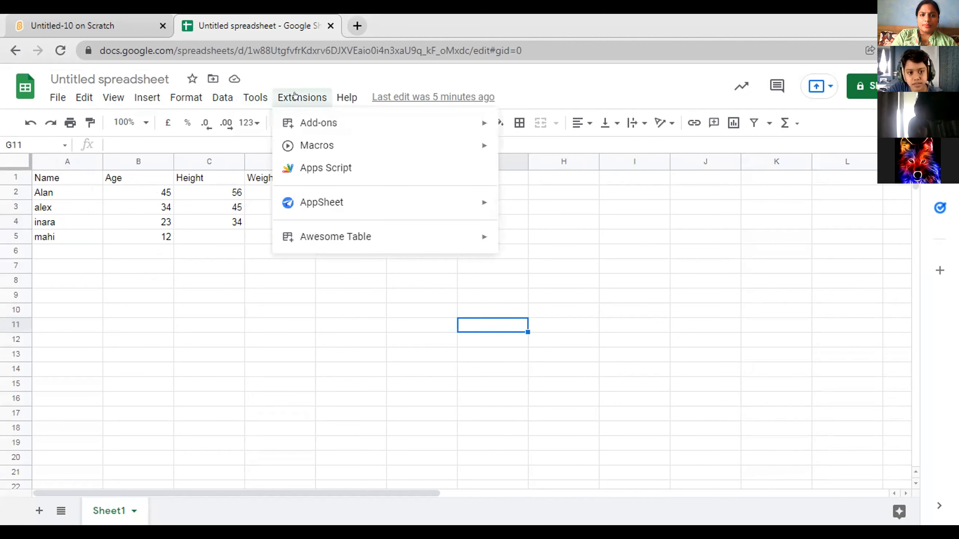
pyautogui.moveTo(340, 97)
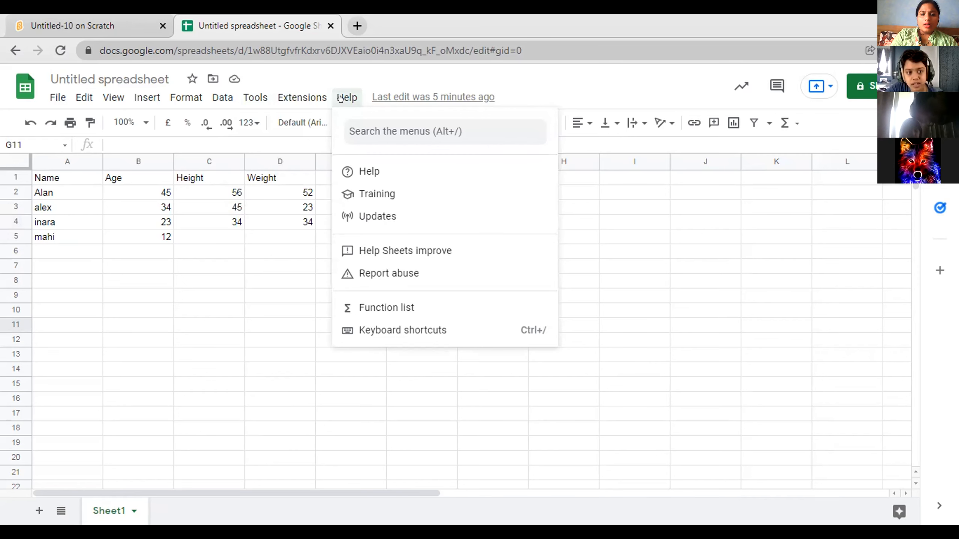
# - Dismiss the notice about the Data menu changes
pyautogui.moveTo(223, 98)
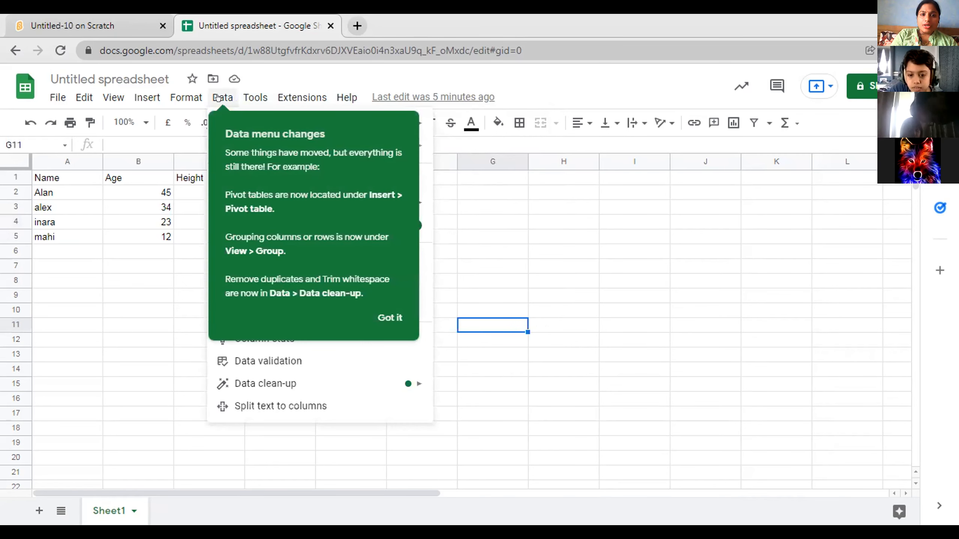
pyautogui.click(182, 279)
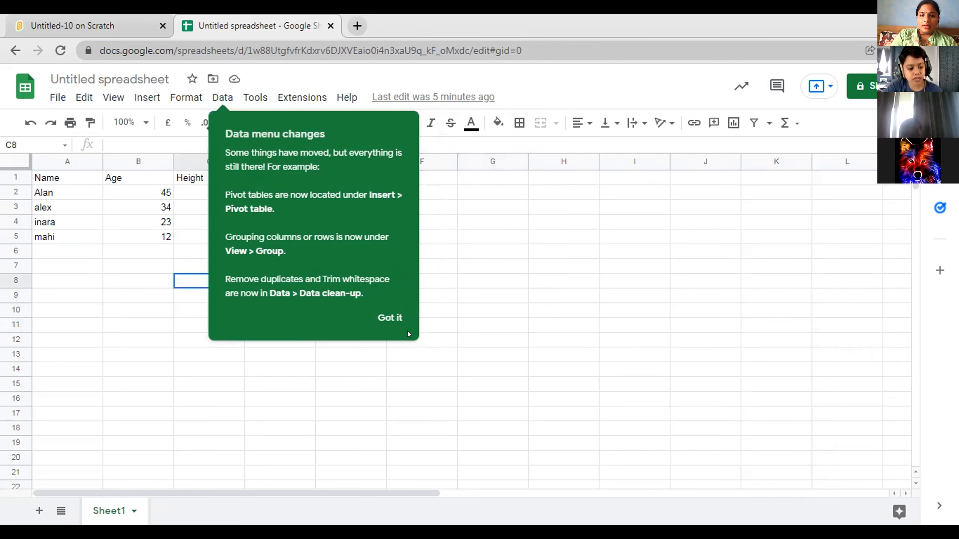
pyautogui.click(392, 318)
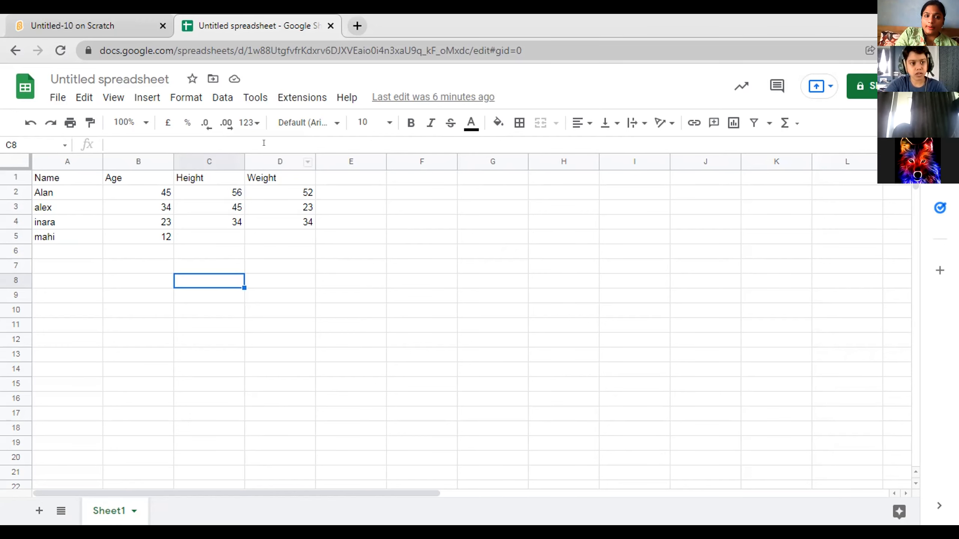
# - Try to insert a drawing with a long diagonal line sloping down to the right in the upper half of the canvas
pyautogui.click(184, 98)
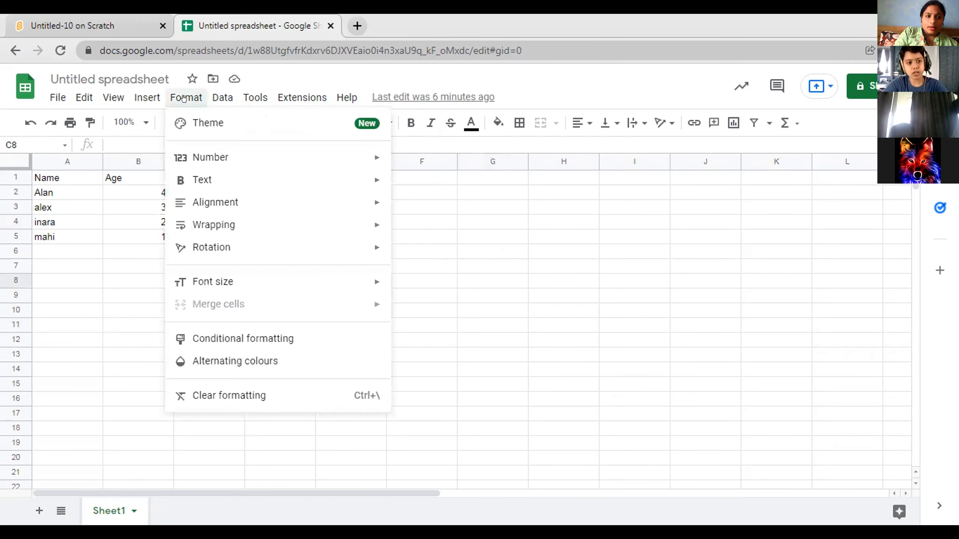
pyautogui.moveTo(188, 214)
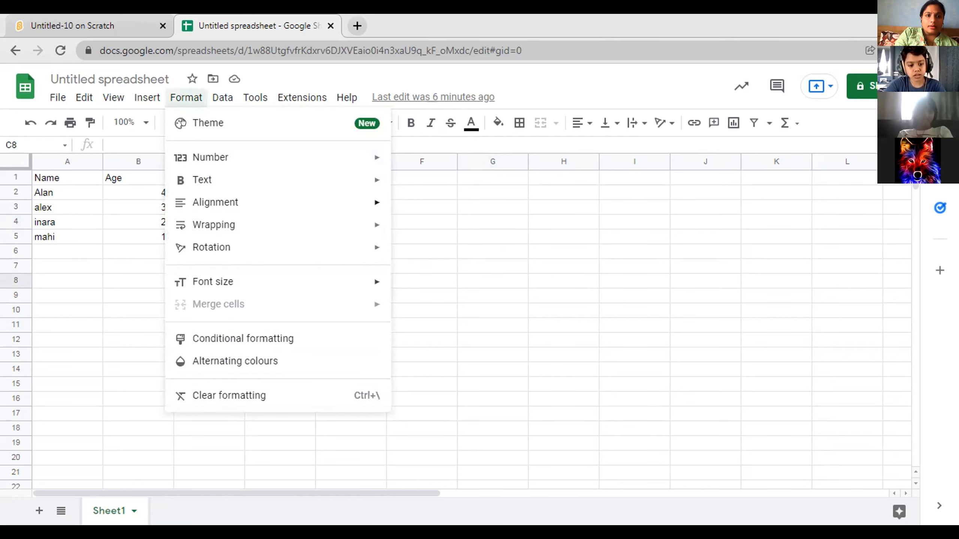
pyautogui.moveTo(150, 97)
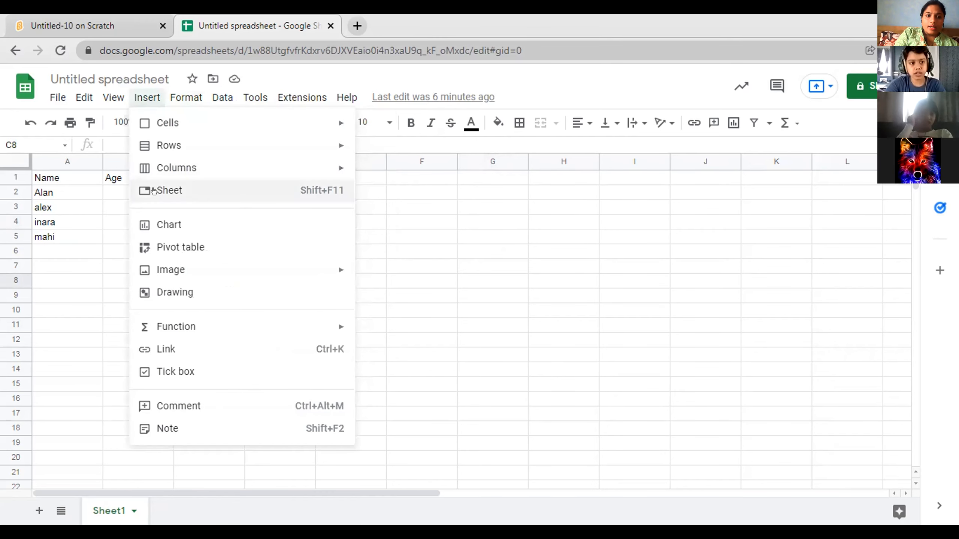
pyautogui.moveTo(160, 276)
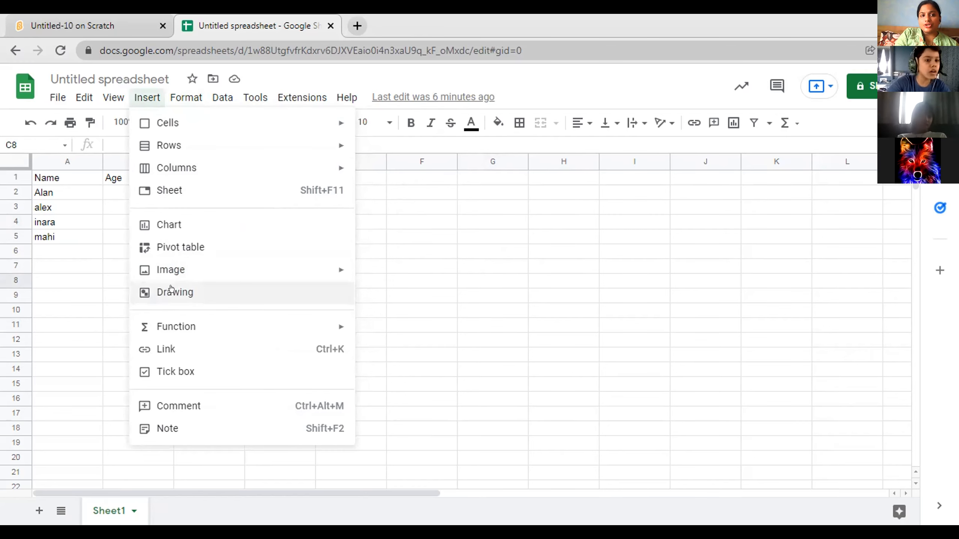
pyautogui.click(170, 291)
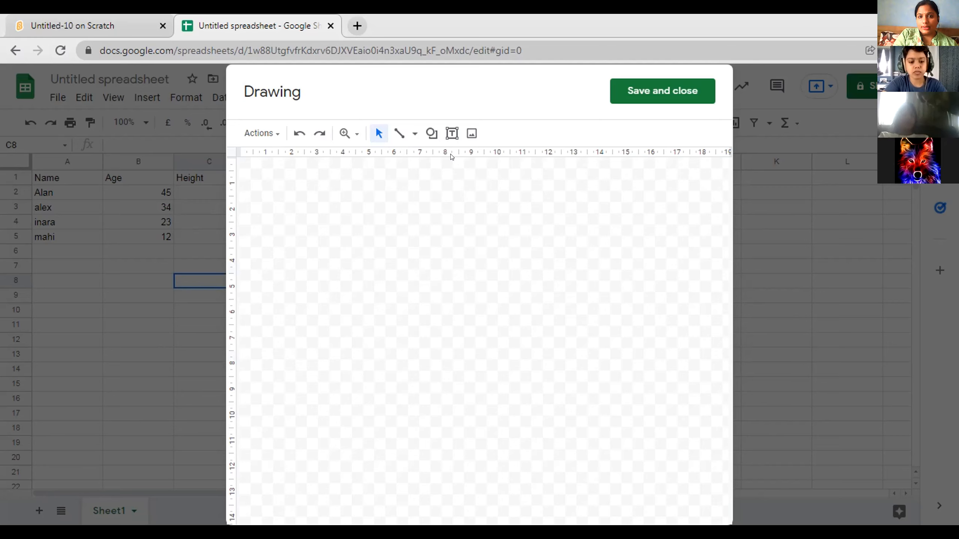
pyautogui.click(397, 132)
pyautogui.moveTo(297, 186); pyautogui.dragTo(488, 313)
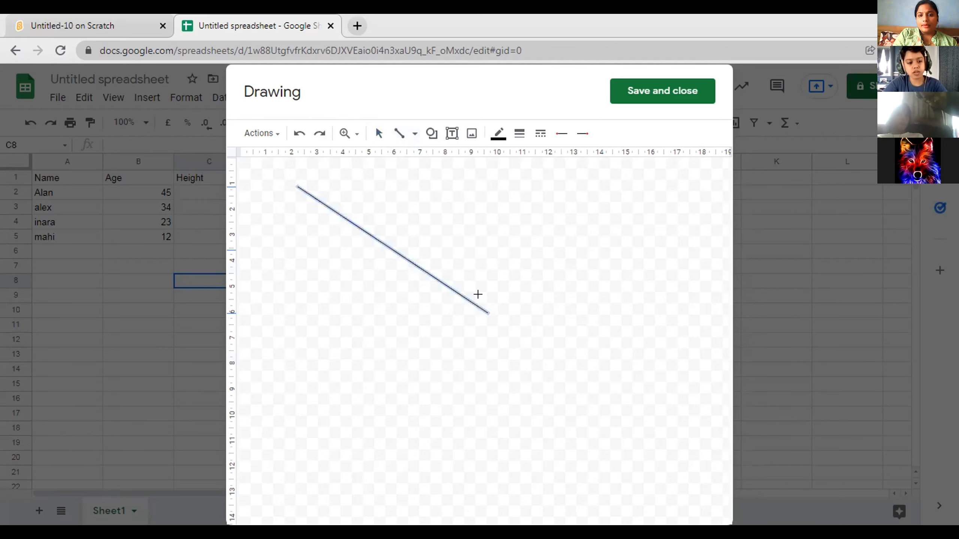
pyautogui.moveTo(423, 237); pyautogui.dragTo(348, 288)
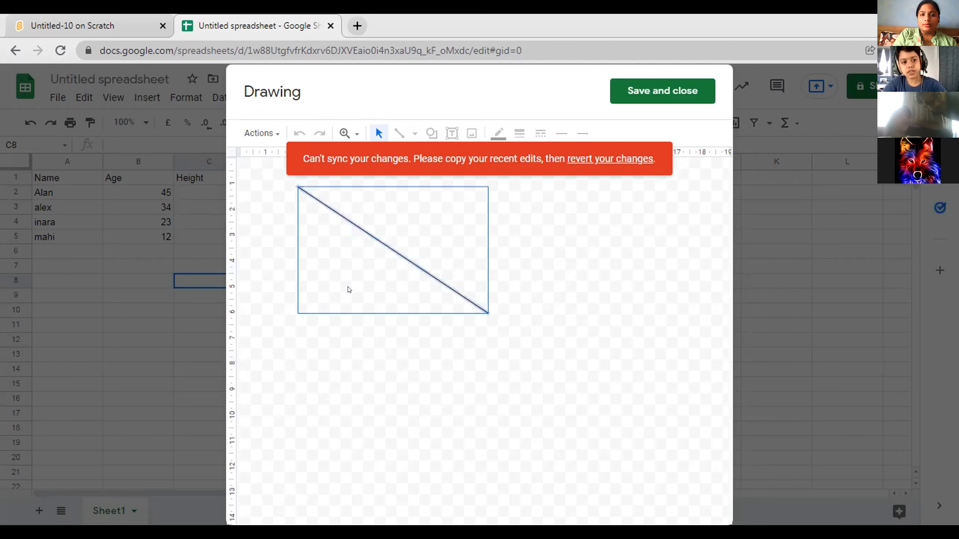
pyautogui.click(602, 258)
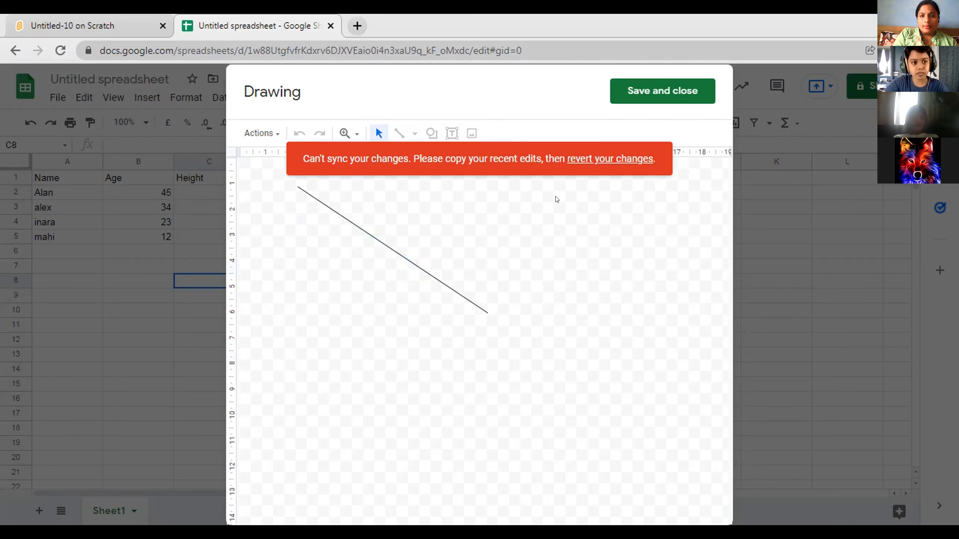
# - Revert the unsynced drawing changes and try to draw a shorter diagonal line near the centre of the canvas
pyautogui.click(588, 160)
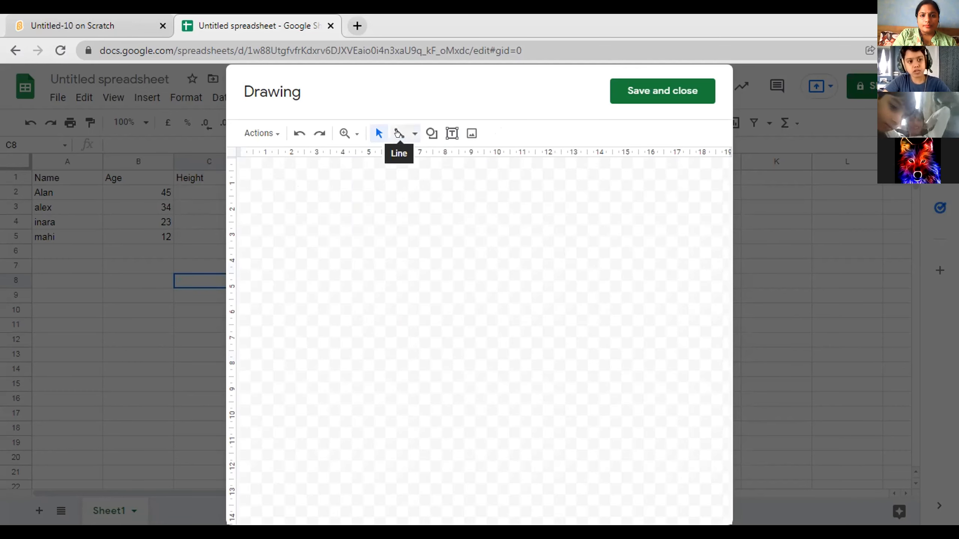
pyautogui.moveTo(342, 212)
pyautogui.mouseDown()
pyautogui.moveTo(444, 260)
pyautogui.moveTo(532, 331)
pyautogui.mouseUp()
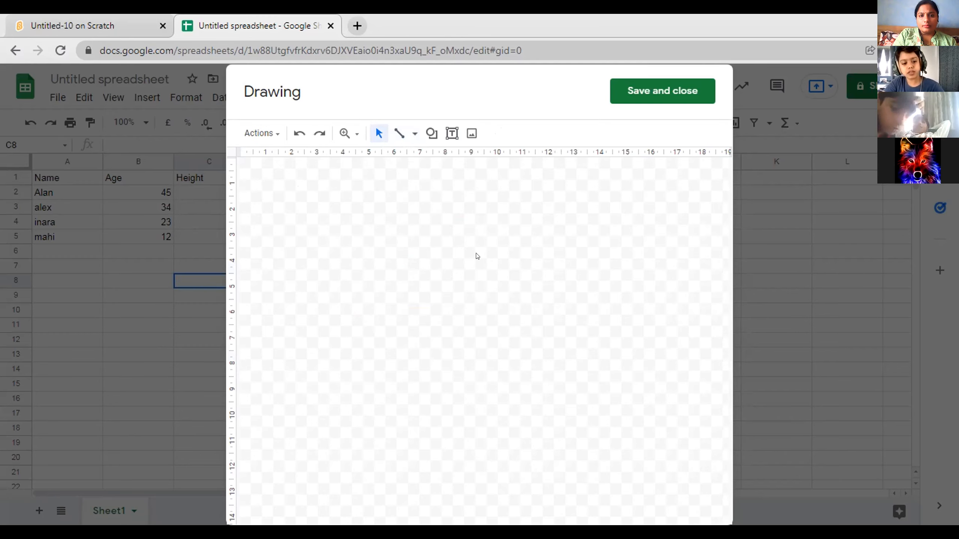
pyautogui.click(399, 133)
pyautogui.moveTo(415, 302); pyautogui.dragTo(495, 362)
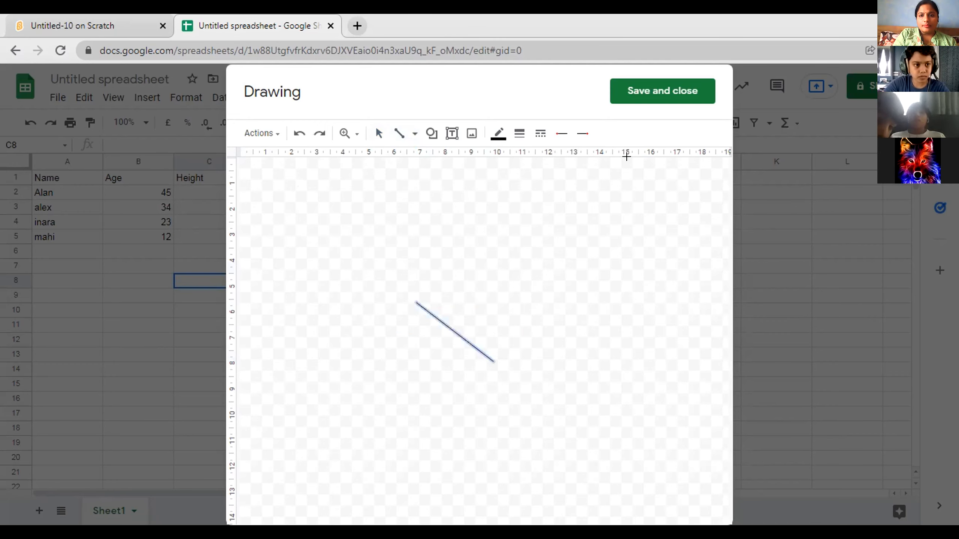
# - Try to save the line drawing, then discard its unsaved changes and return to the spreadsheet
pyautogui.click(658, 88)
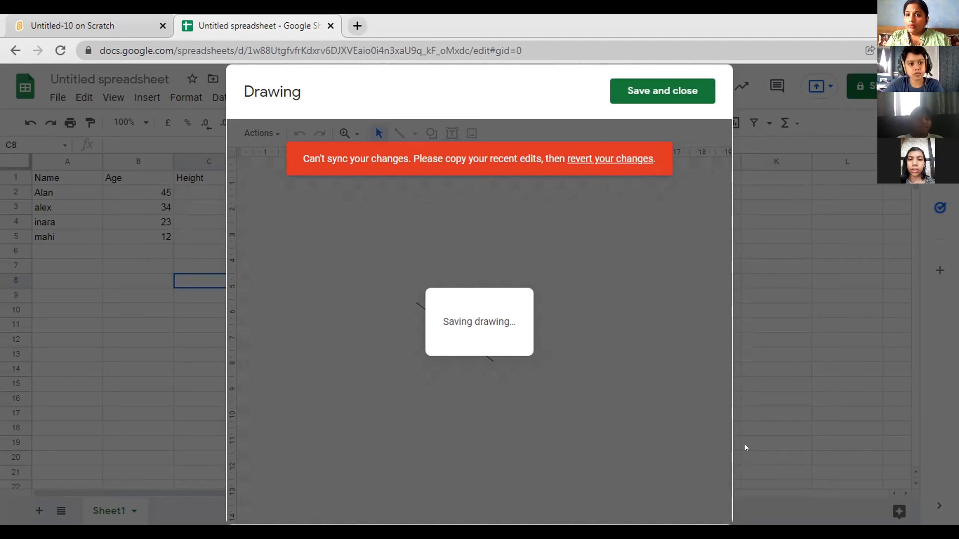
pyautogui.click(657, 87)
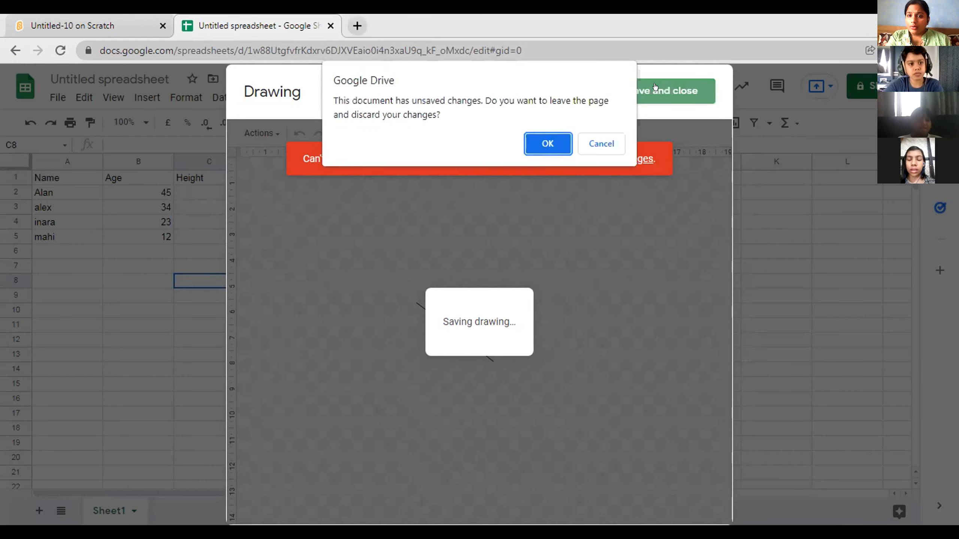
pyautogui.click(540, 146)
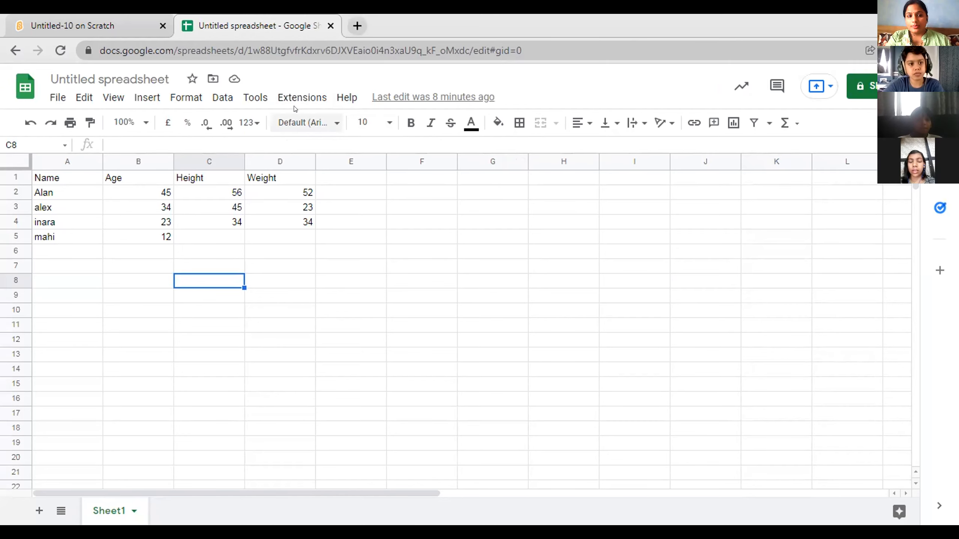
# - Enter 56 as the Height value in cell C5
pyautogui.click(218, 233)
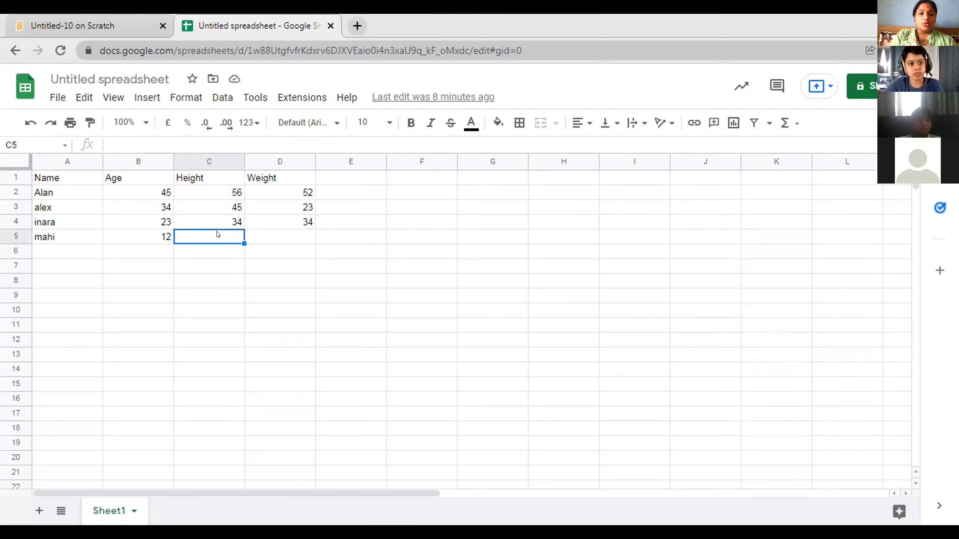
pyautogui.write('56')
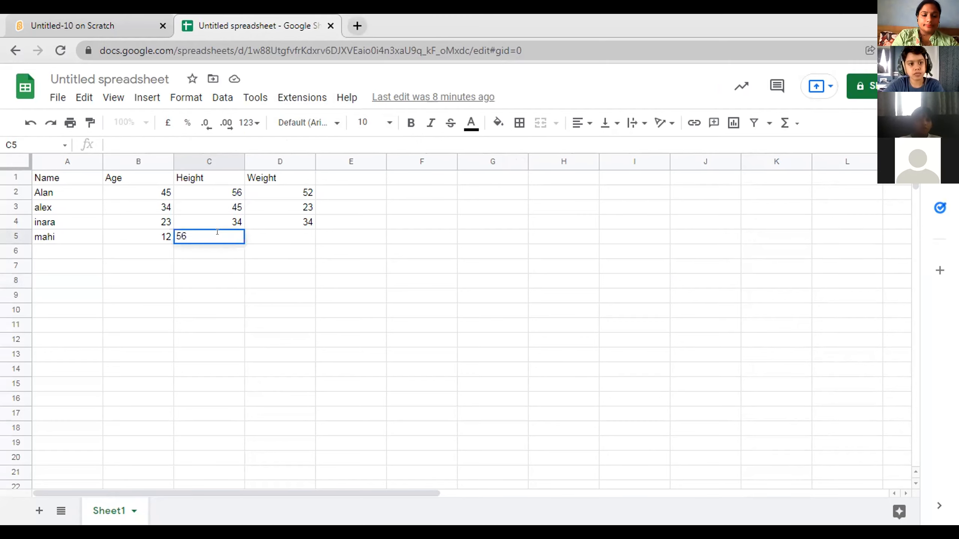
pyautogui.press('Tab')
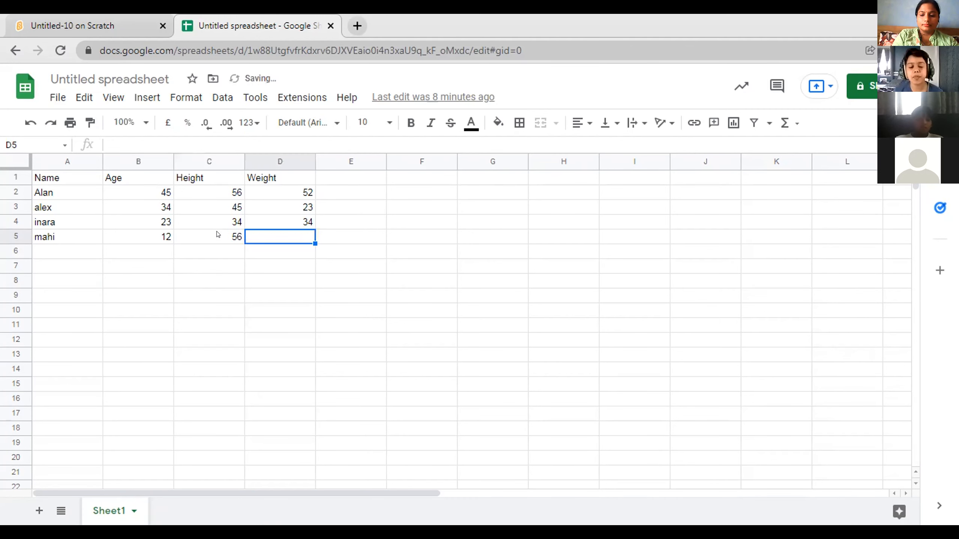
# - Set the Height in cell C5 to 34 and enter 45 as the Weight in cell D5
pyautogui.click(218, 234)
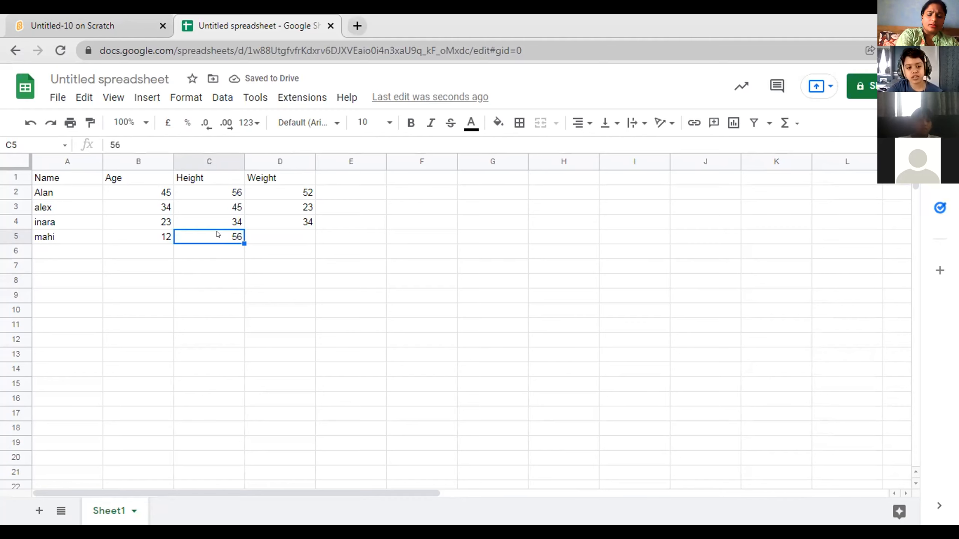
pyautogui.write('34')
pyautogui.press('Tab')
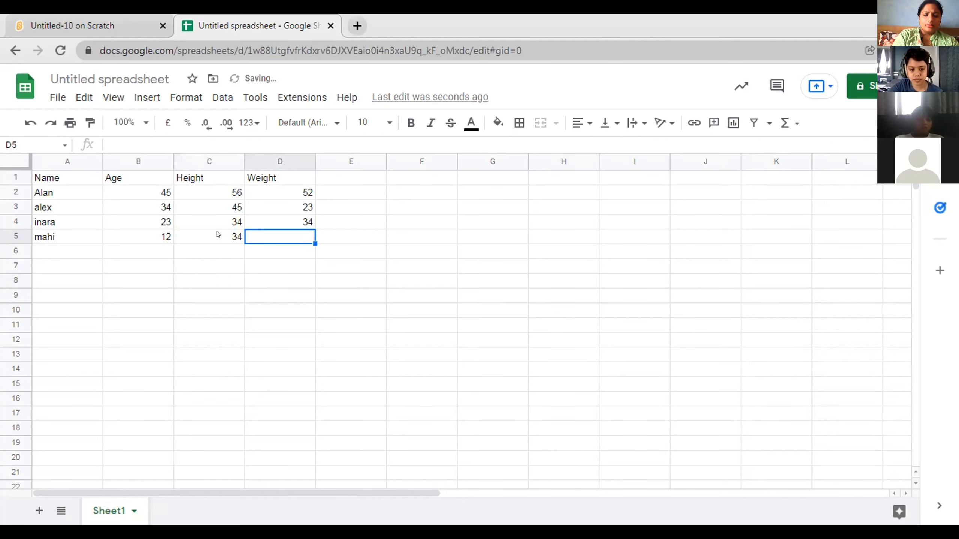
pyautogui.write('12')
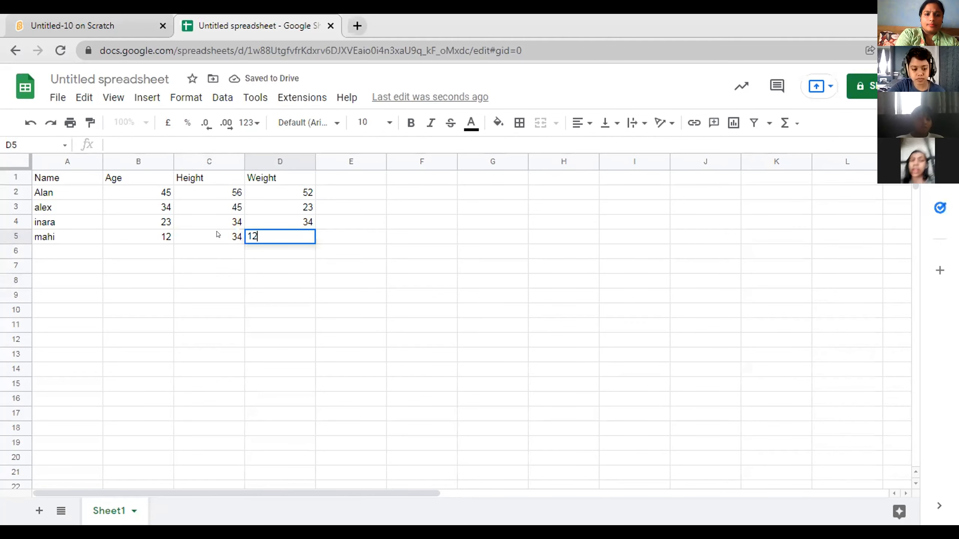
pyautogui.press('BackSpace')
pyautogui.press('BackSpace')
pyautogui.write('45')
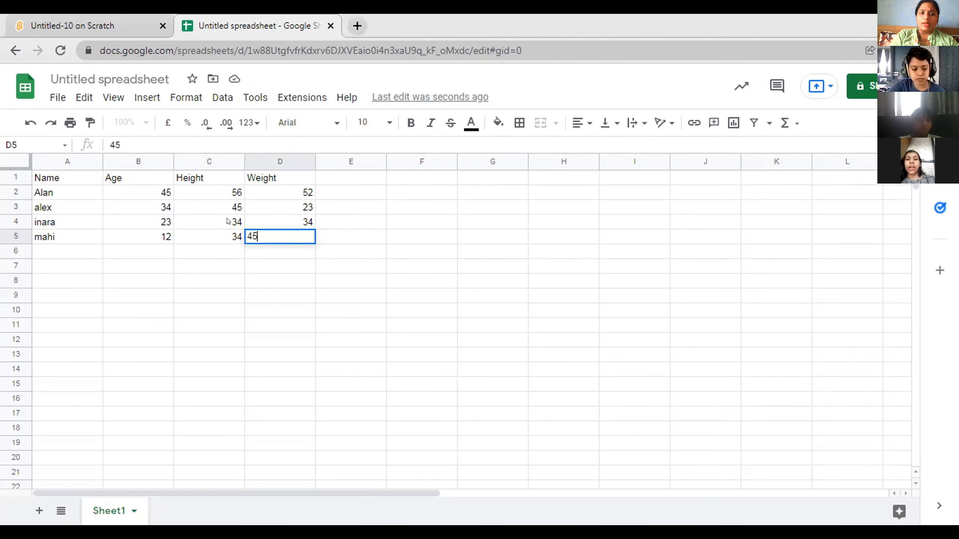
# - Fill row 6 of the table with another person's name, Age 23, Height 35 and Weight 45
pyautogui.click(57, 252)
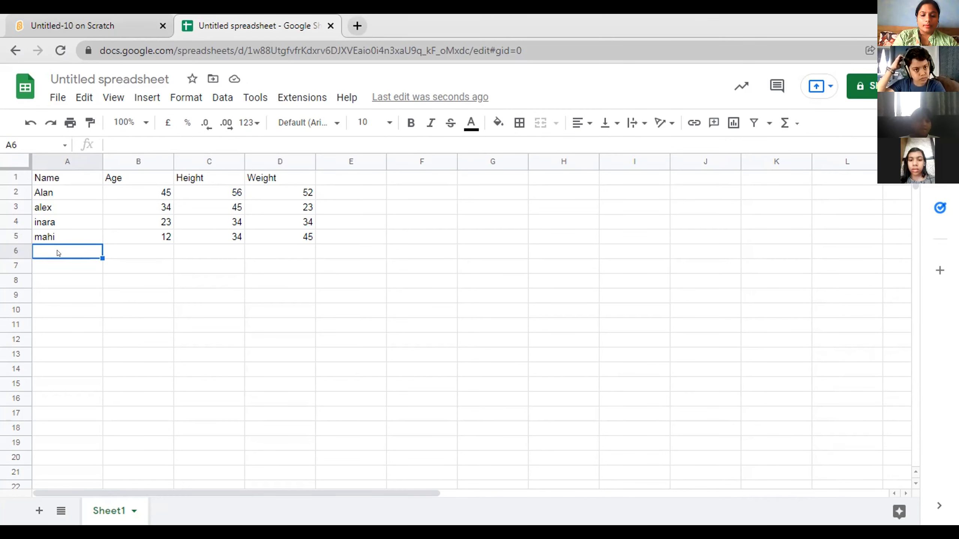
pyautogui.write('ma')
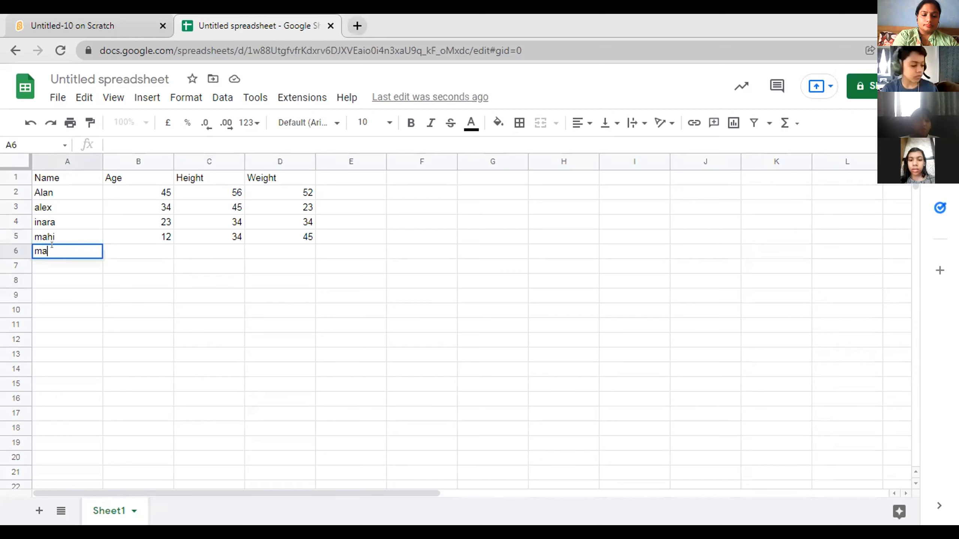
pyautogui.write('diha')
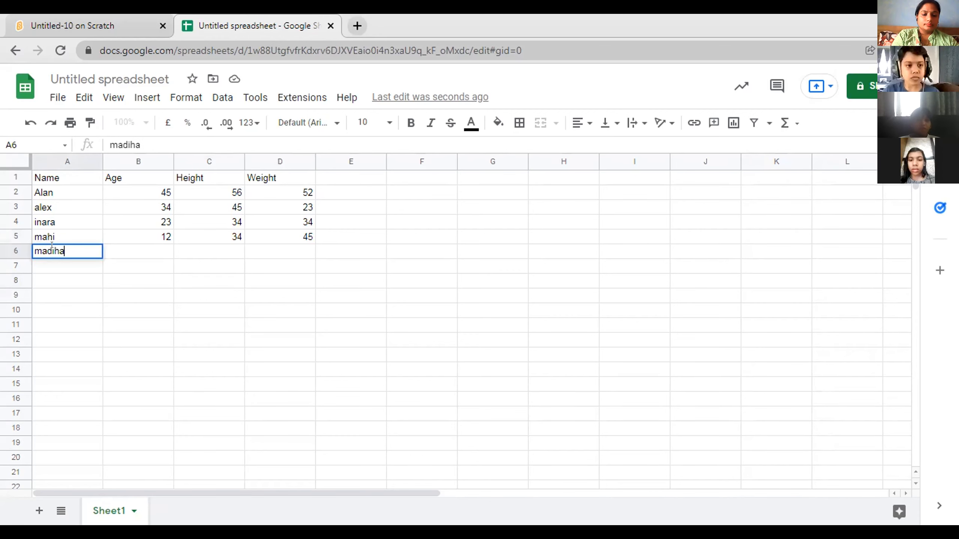
pyautogui.press('Tab')
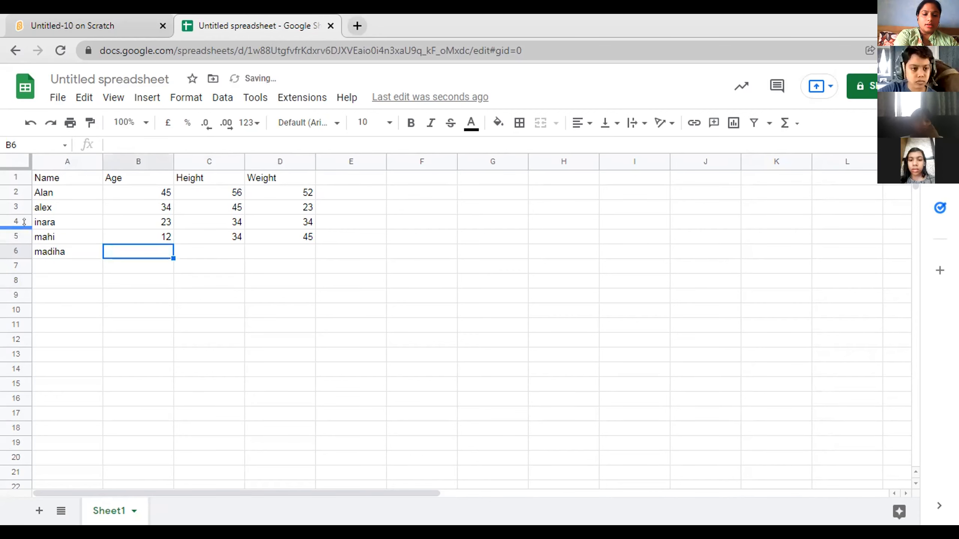
pyautogui.write('23')
pyautogui.press('Tab')
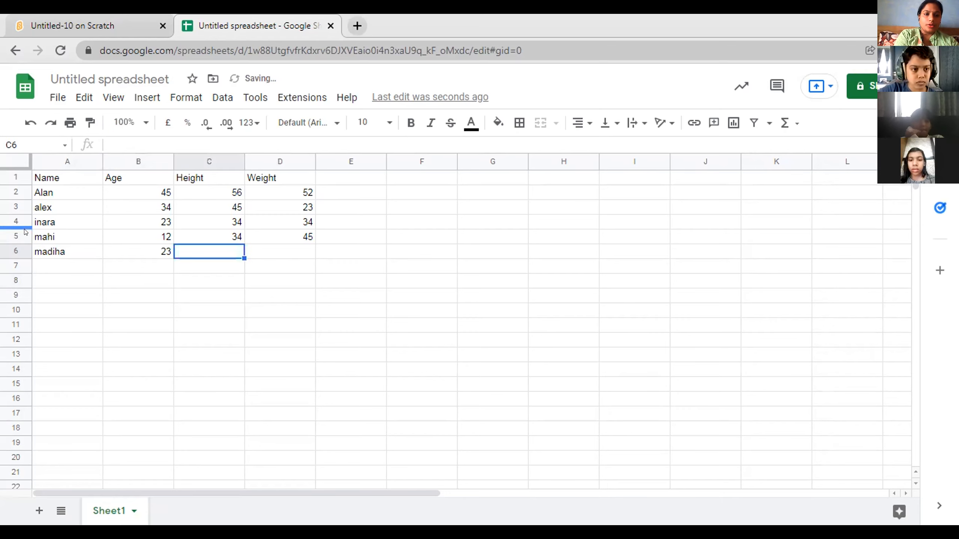
pyautogui.write('35')
pyautogui.press('Tab')
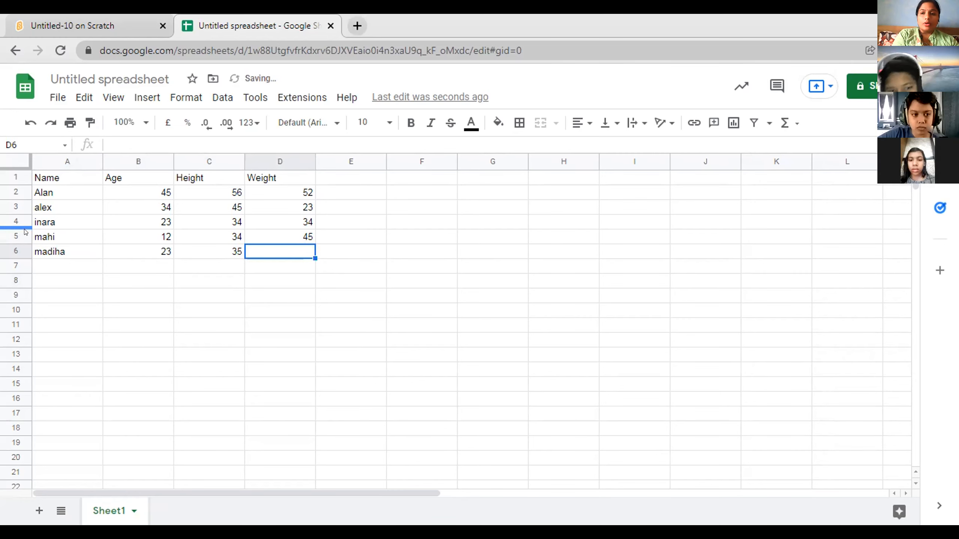
pyautogui.click(26, 234)
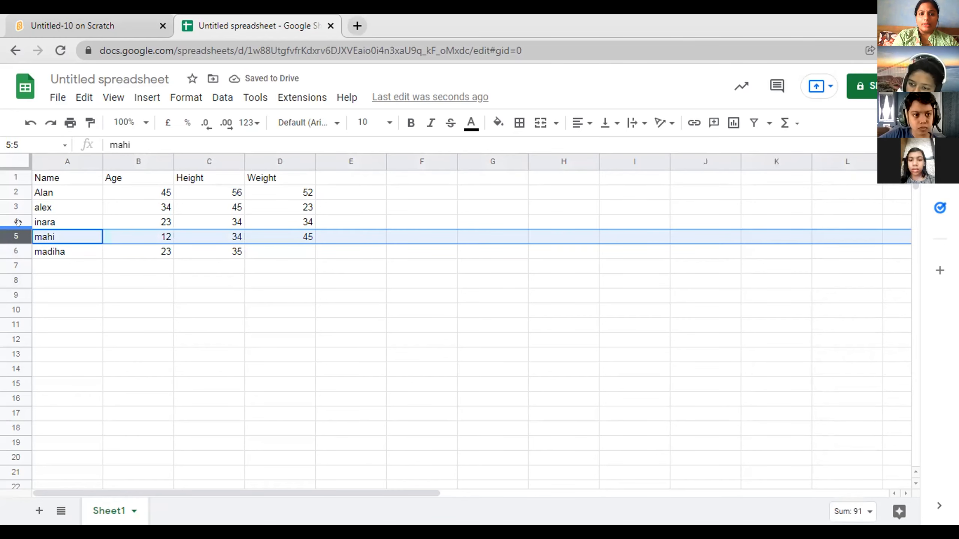
pyautogui.click(252, 252)
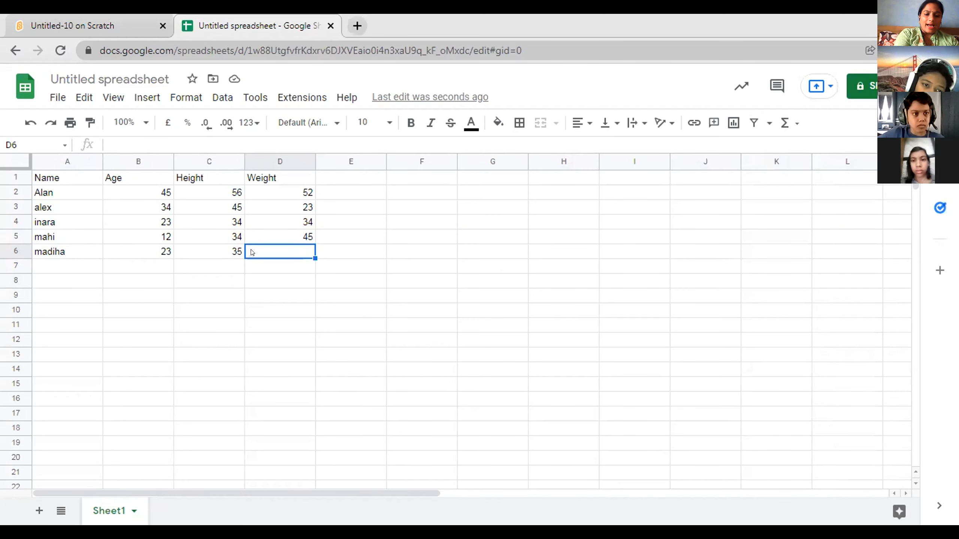
pyautogui.write('45')
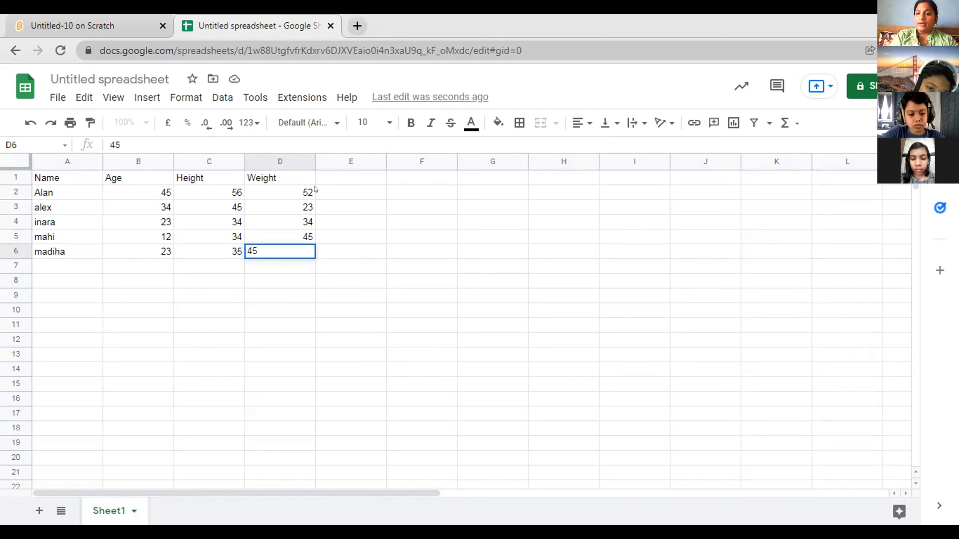
pyautogui.click(432, 257)
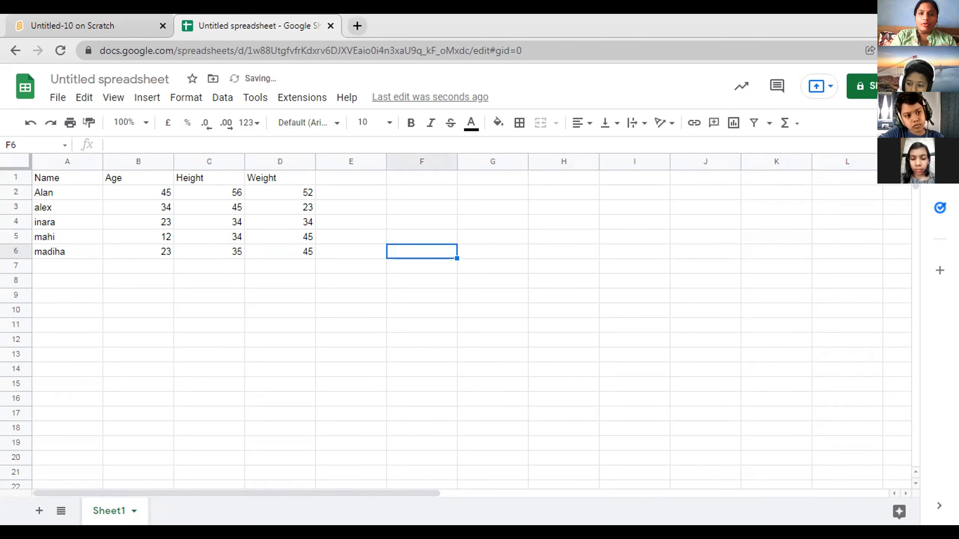
pyautogui.click(39, 177)
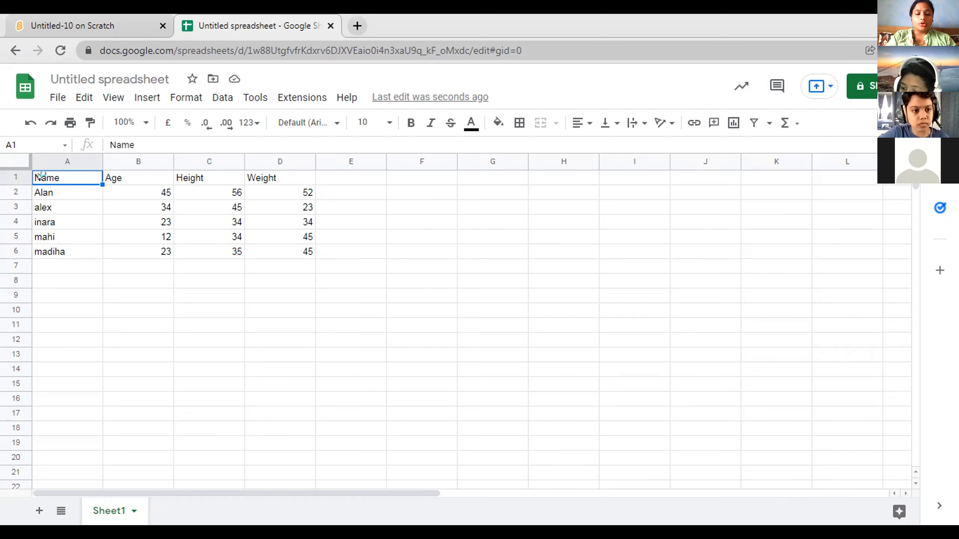
pyautogui.hotkey('shift', 'Right')
pyautogui.hotkey('shift', 'Right')
pyautogui.hotkey('shift', 'Right')
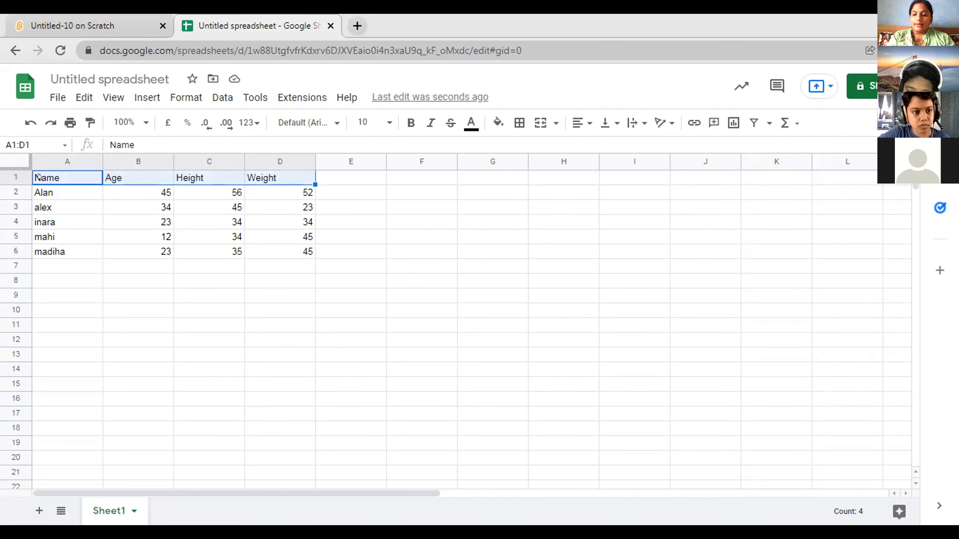
# - Insert a chart based on the whole table in A1:D6, including the header row
pyautogui.click(79, 175)
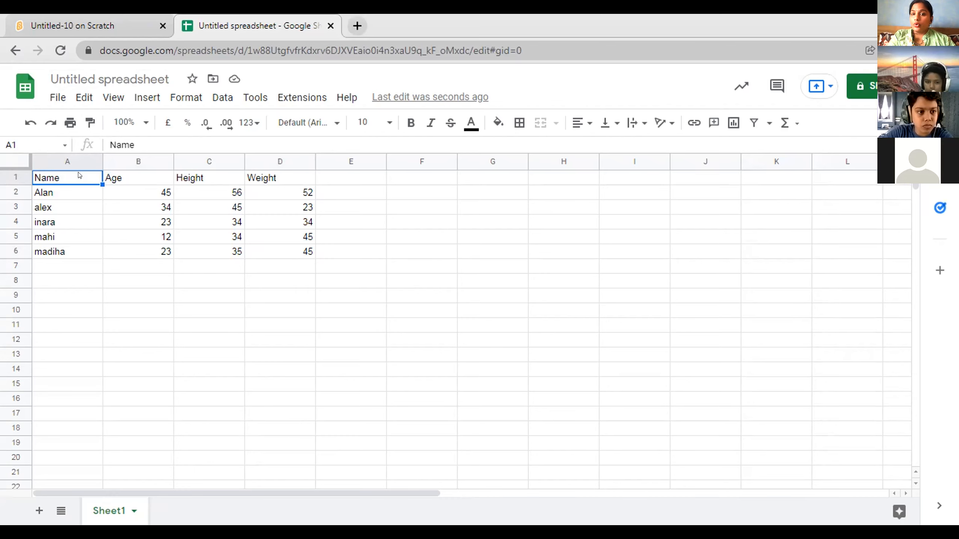
pyautogui.hotkey('shift', 'Right')
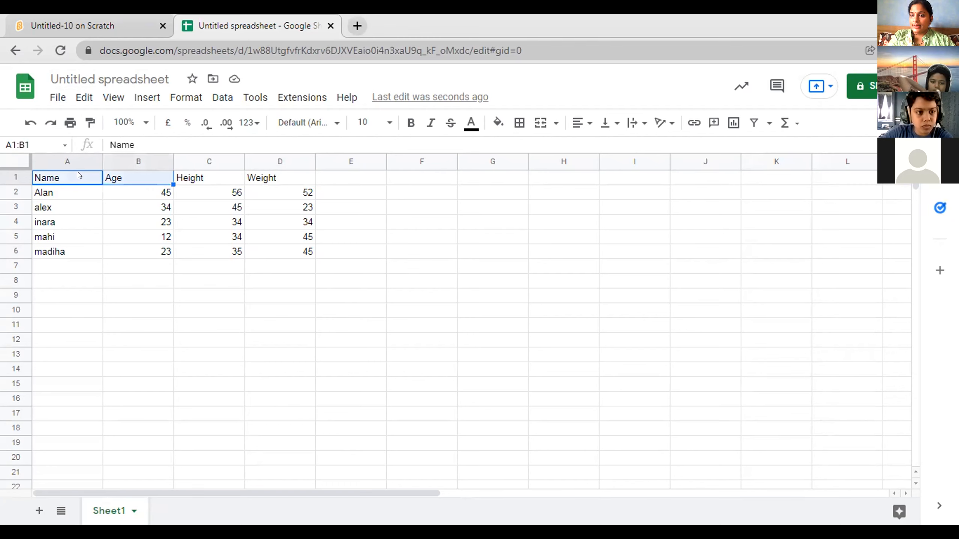
pyautogui.hotkey('shift', 'Right')
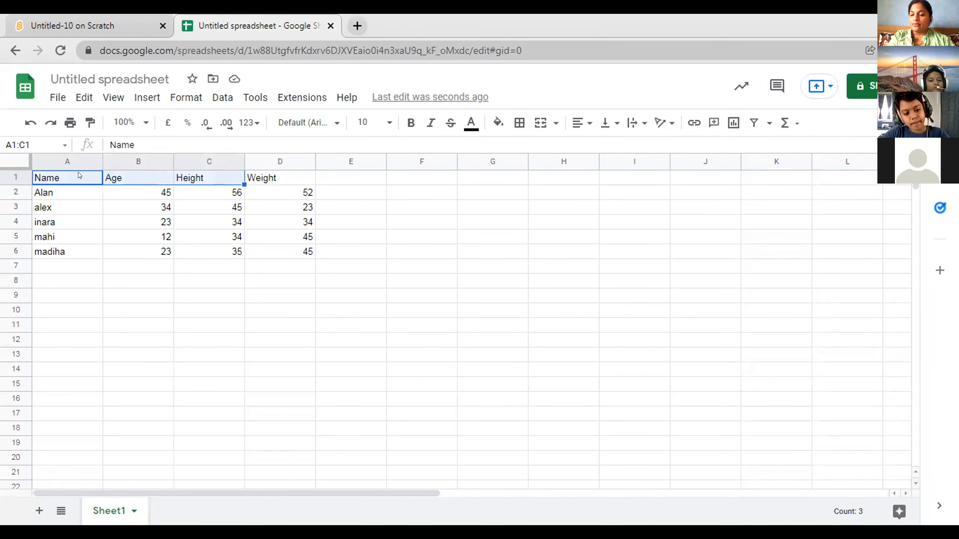
pyautogui.hotkey('shift', 'Right')
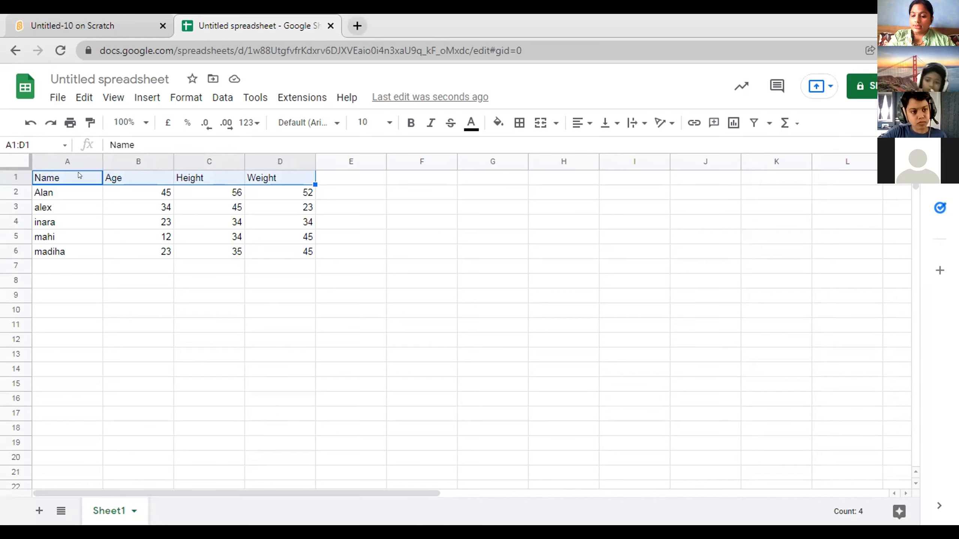
pyautogui.hotkey('shift', 'Down')
pyautogui.hotkey('shift', 'Down')
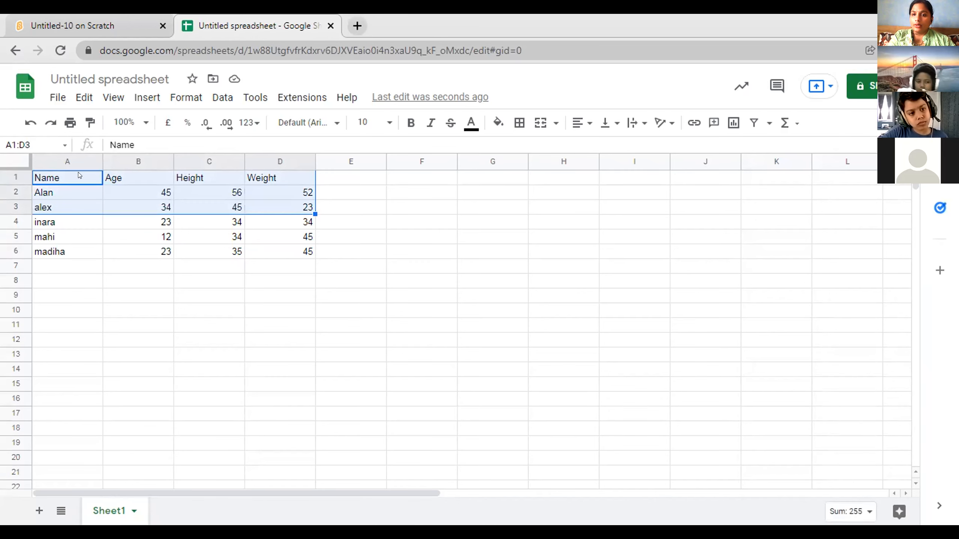
pyautogui.hotkey('shift', 'Down')
pyautogui.hotkey('shift', 'Down')
pyautogui.hotkey('shift', 'Down')
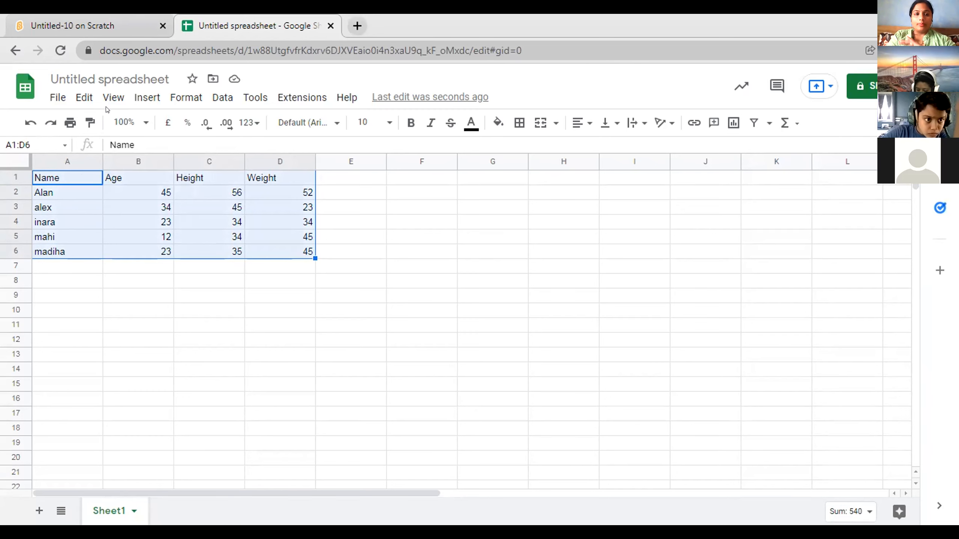
pyautogui.click(148, 98)
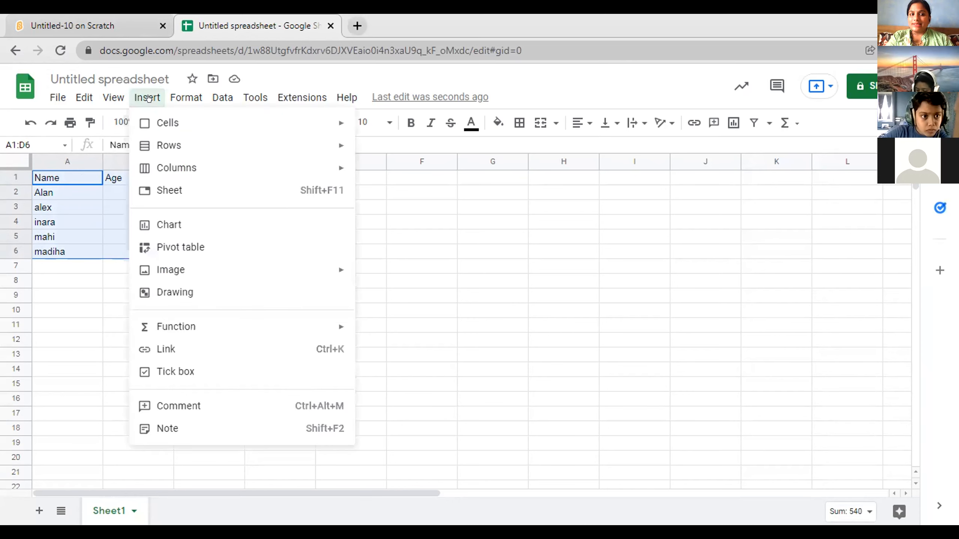
pyautogui.moveTo(174, 269)
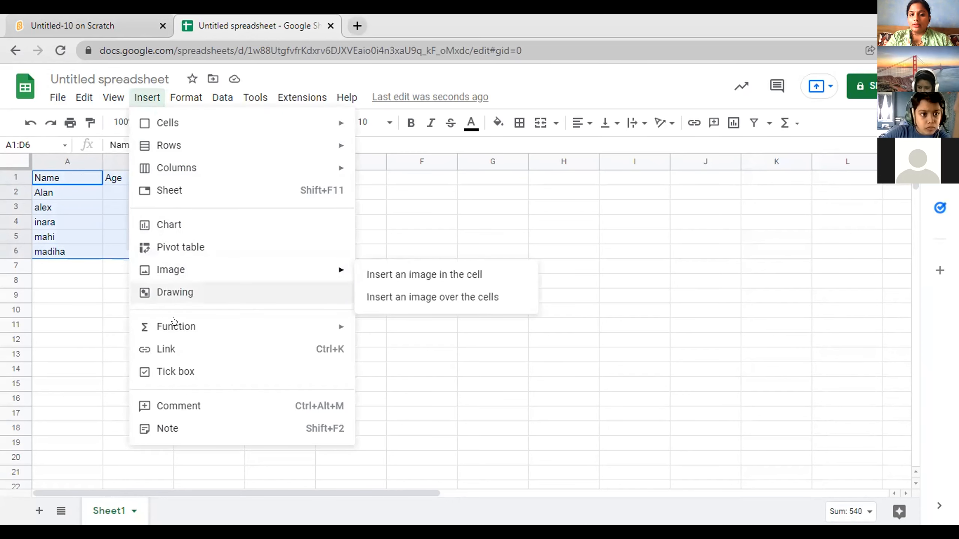
pyautogui.click(175, 224)
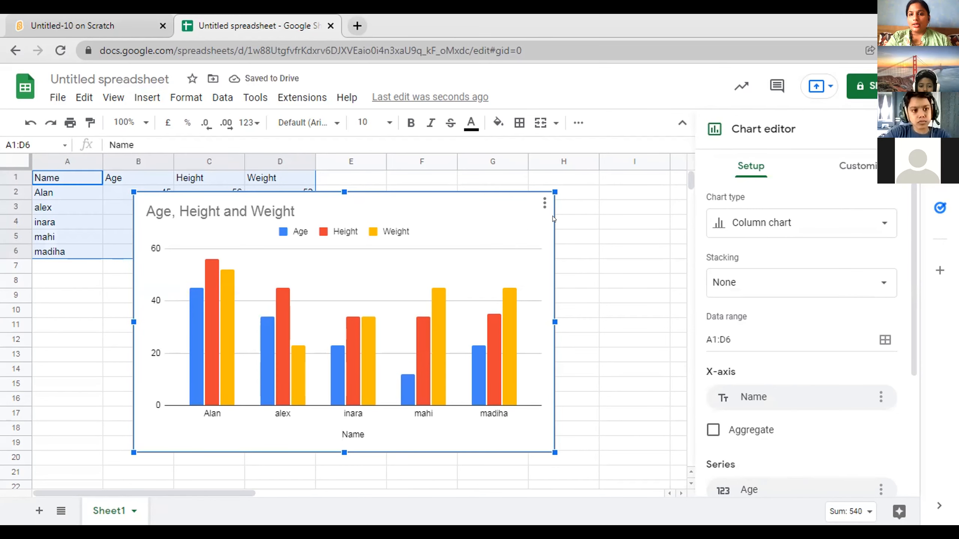
# - Shrink the chart and place it directly below the table, spanning about columns A to E and rows 7 to 21
pyautogui.moveTo(552, 198); pyautogui.dragTo(490, 280)
pyautogui.moveTo(434, 301); pyautogui.dragTo(402, 278)
pyautogui.scroll(-1, 402, 278)
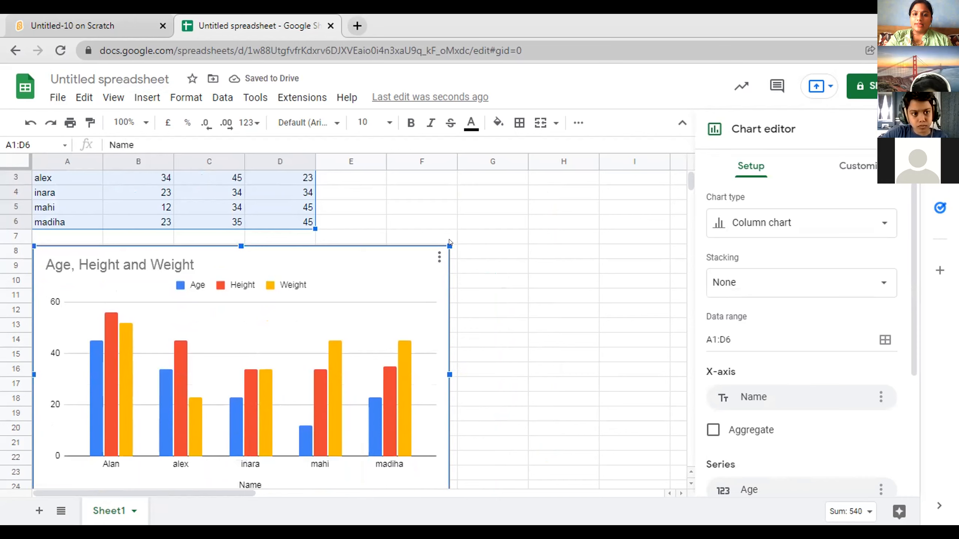
pyautogui.moveTo(448, 244); pyautogui.dragTo(379, 291)
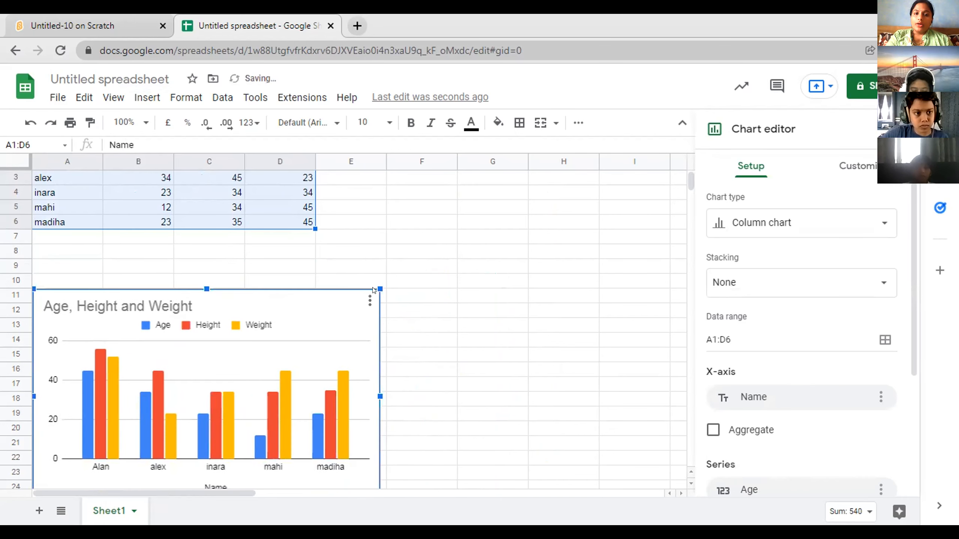
pyautogui.scroll(-1, 292, 309)
pyautogui.moveTo(292, 309); pyautogui.dragTo(276, 245)
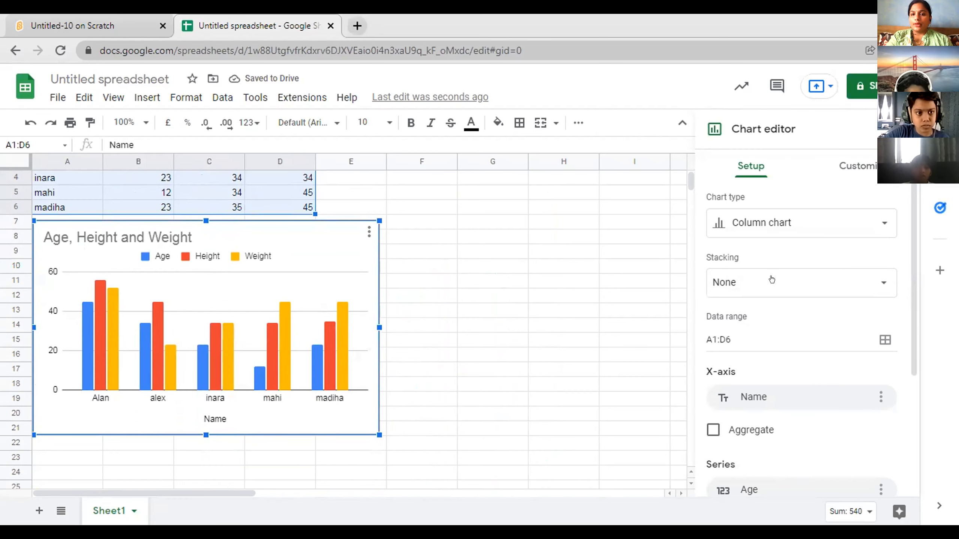
# - Try the scatter chart type, and change the chart to the first line chart type
pyautogui.click(883, 231)
pyautogui.click(865, 297)
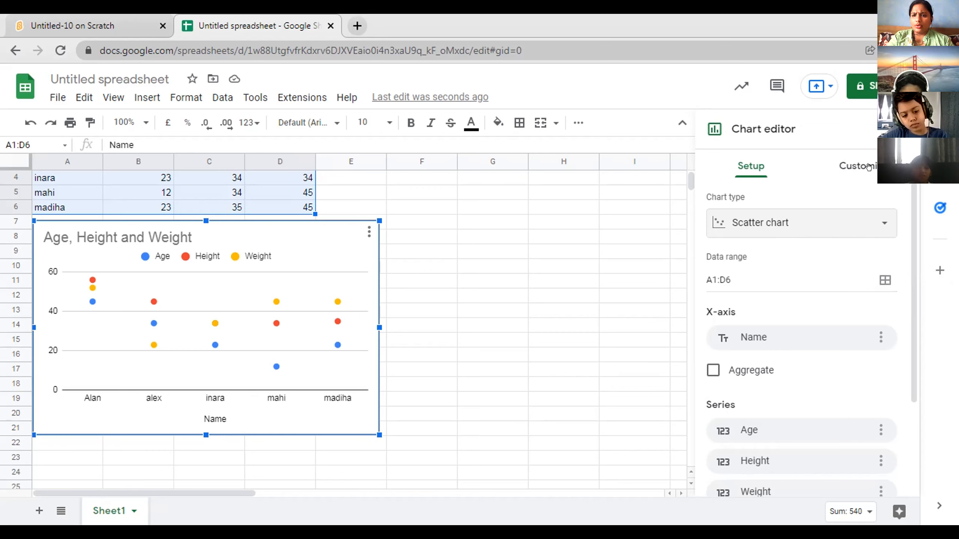
pyautogui.click(884, 226)
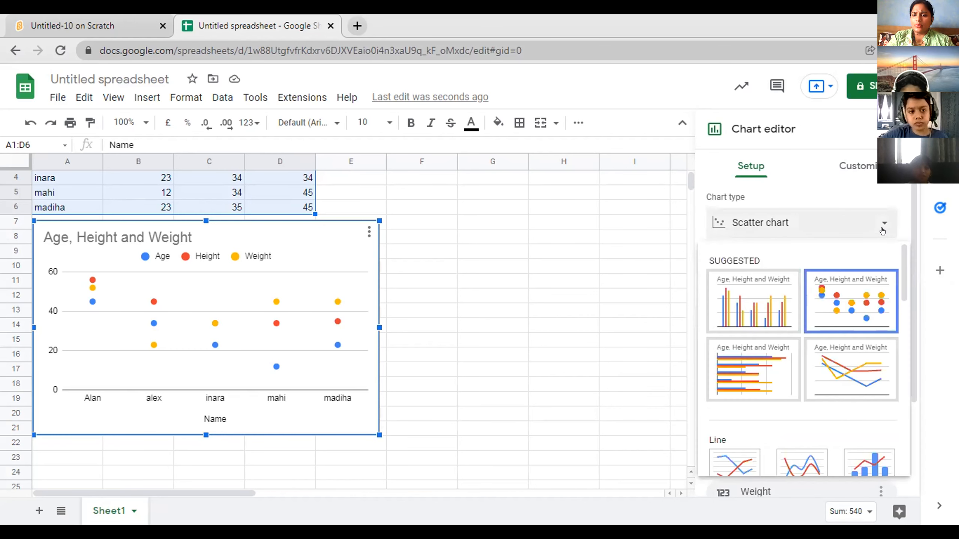
pyautogui.click(743, 457)
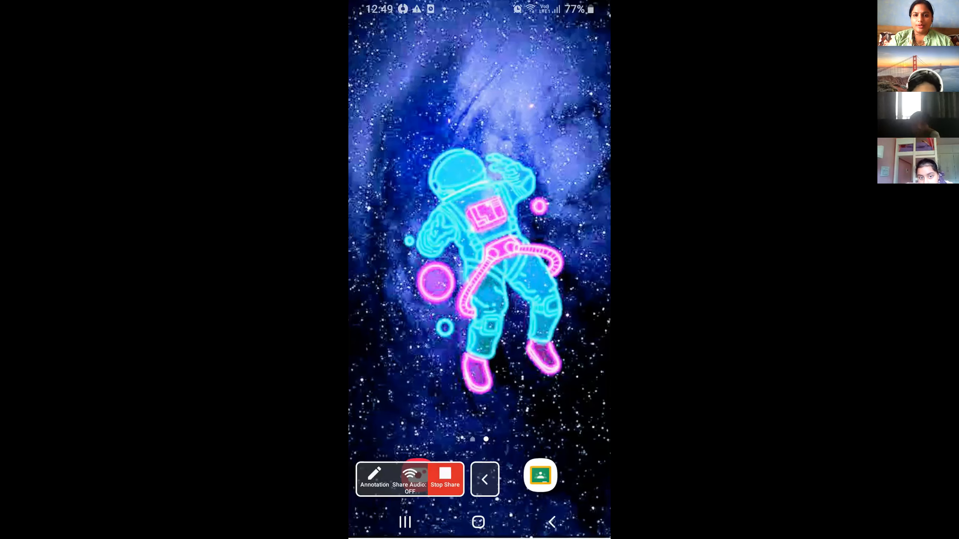
# - Switch to the data workbook in Excel on the phone and collapse the screen-share controls covering the sheet
pyautogui.moveTo(453, 88); pyautogui.dragTo(596, 89)
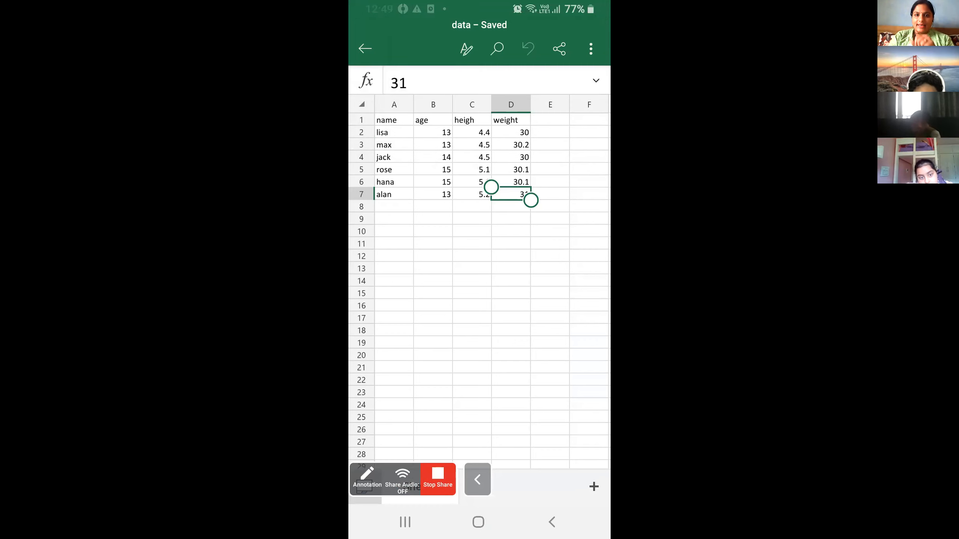
pyautogui.click(477, 480)
pyautogui.scroll(-2, 479, 281)
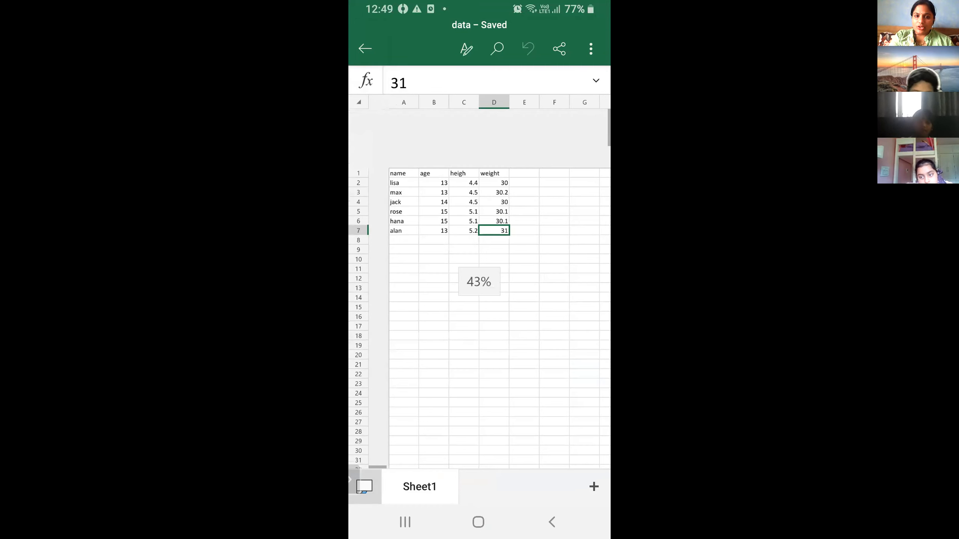
pyautogui.scroll(-2, 480, 281)
pyautogui.scroll(-1, 480, 281)
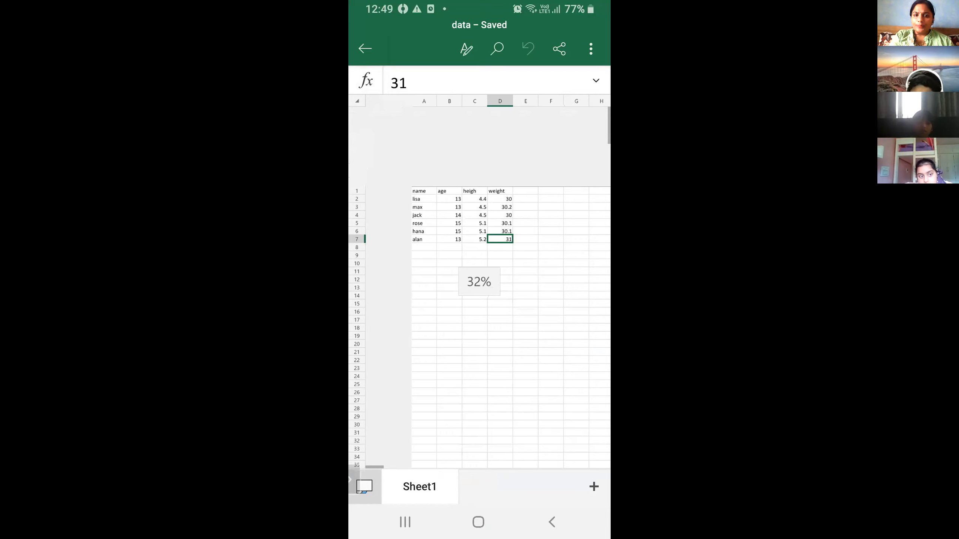
# - Extend the selection from D7 to cover the whole table, A1:D7, including the header row
pyautogui.moveTo(481, 182); pyautogui.dragTo(518, 194)
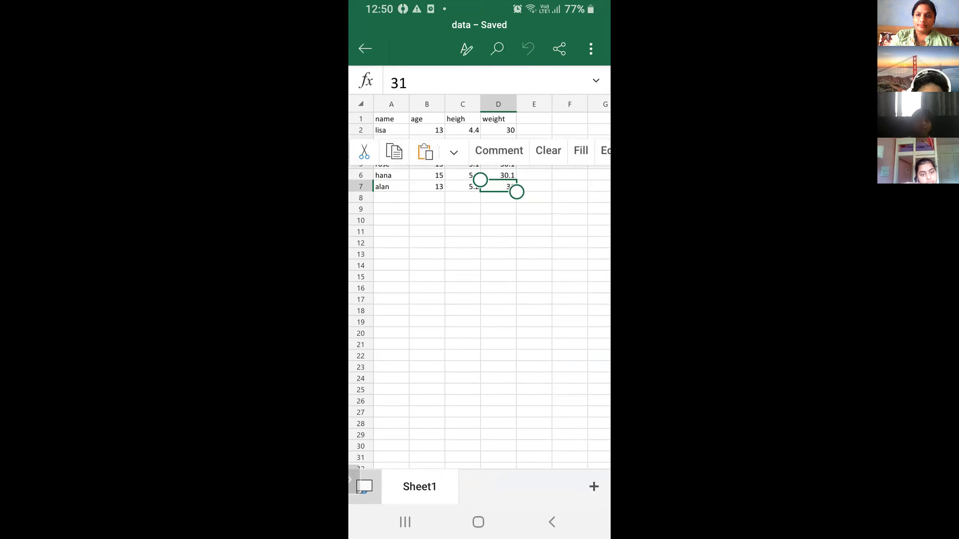
pyautogui.moveTo(480, 179); pyautogui.dragTo(480, 112)
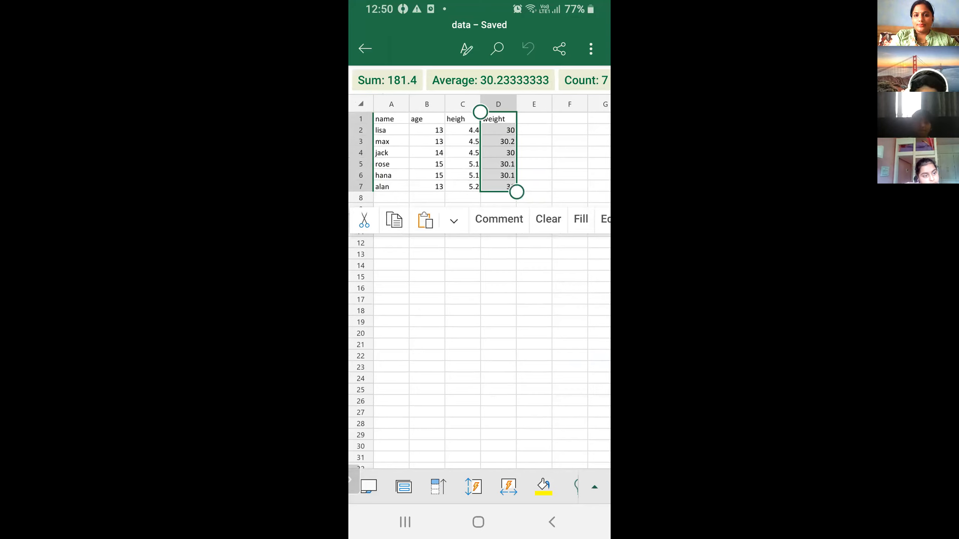
pyautogui.moveTo(480, 112); pyautogui.dragTo(373, 111)
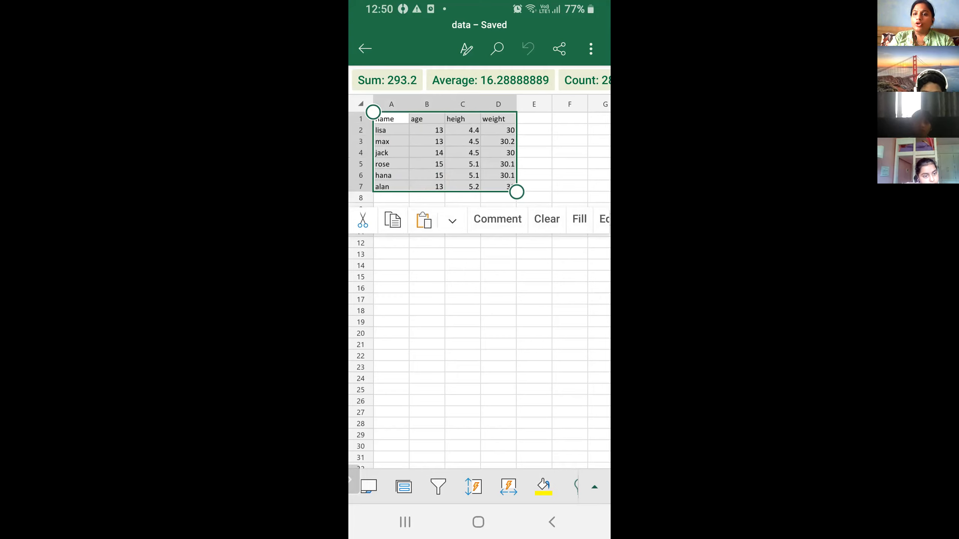
pyautogui.hscroll(2, 479, 219)
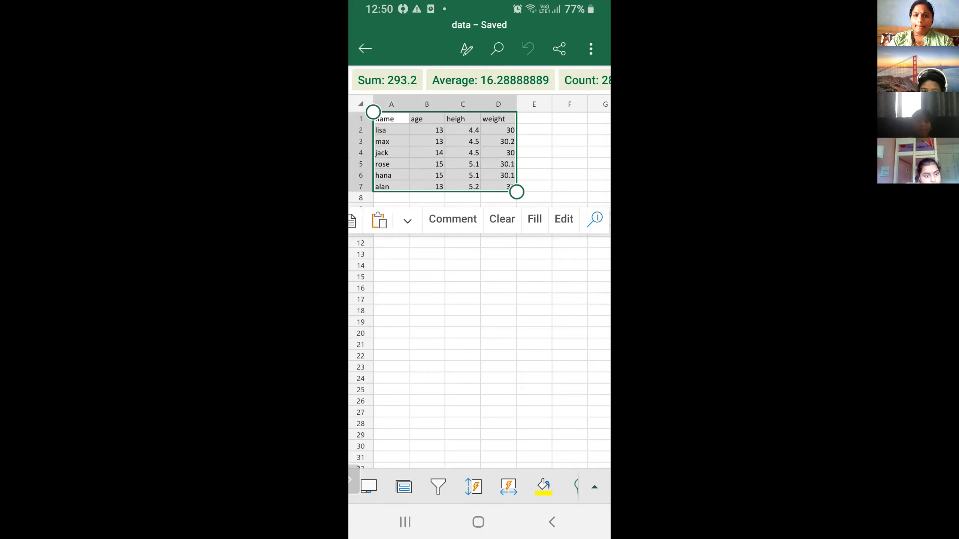
# - Select all cells of the sheet and look along the available cell actions
pyautogui.click(361, 104)
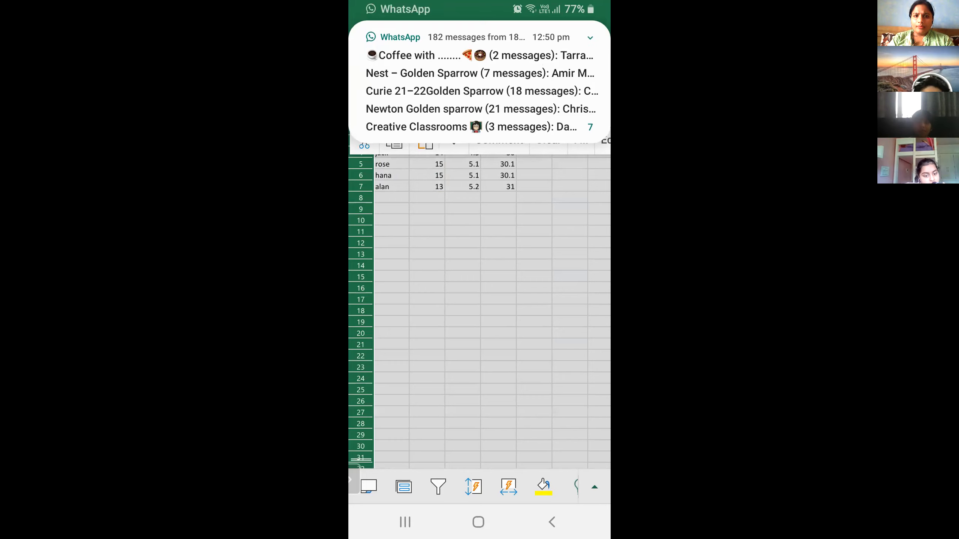
pyautogui.moveTo(446, 84); pyautogui.dragTo(559, 84)
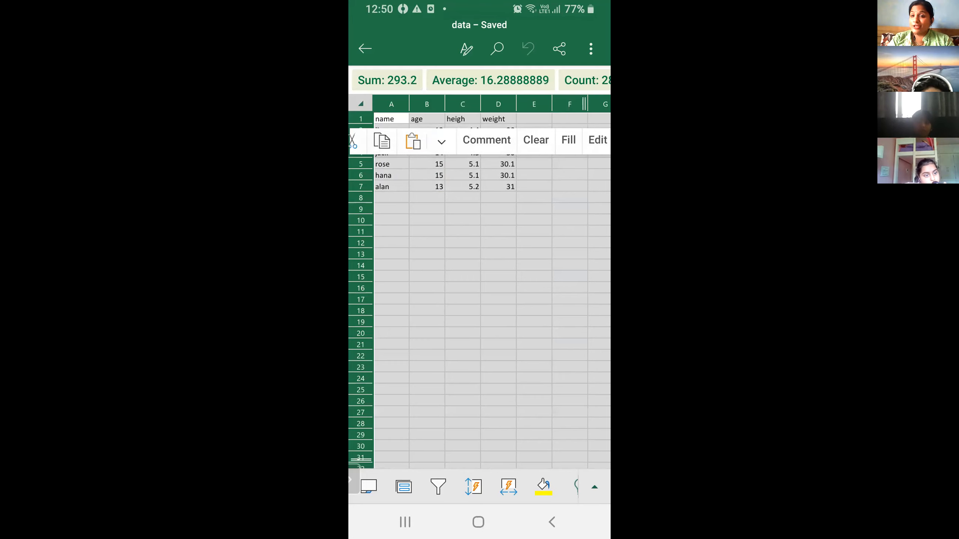
pyautogui.click(405, 522)
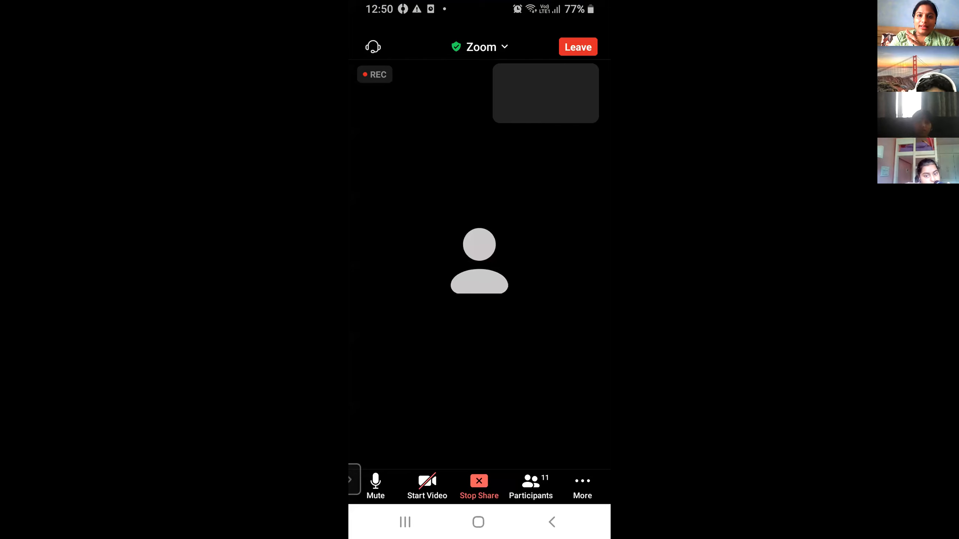
pyautogui.doubleClick(405, 523)
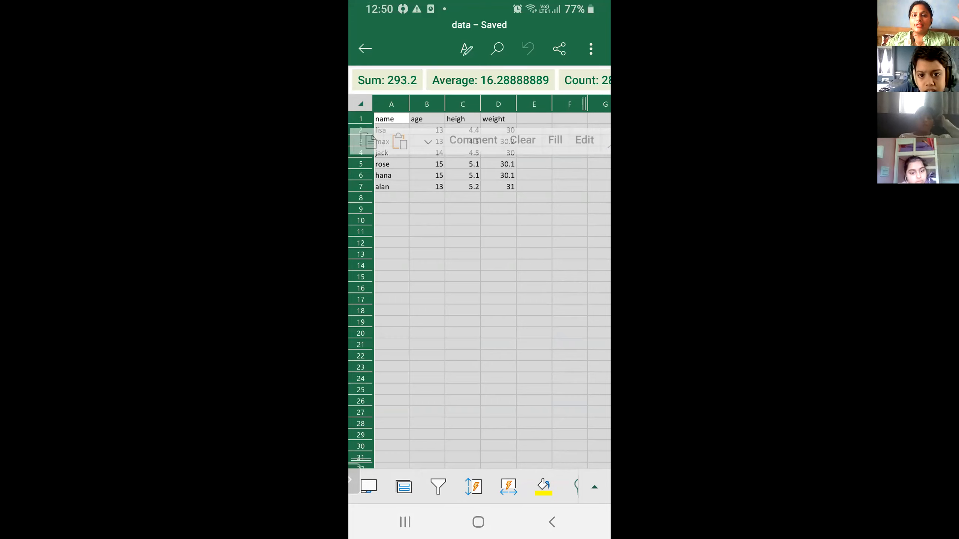
pyautogui.click(353, 480)
pyautogui.click(485, 480)
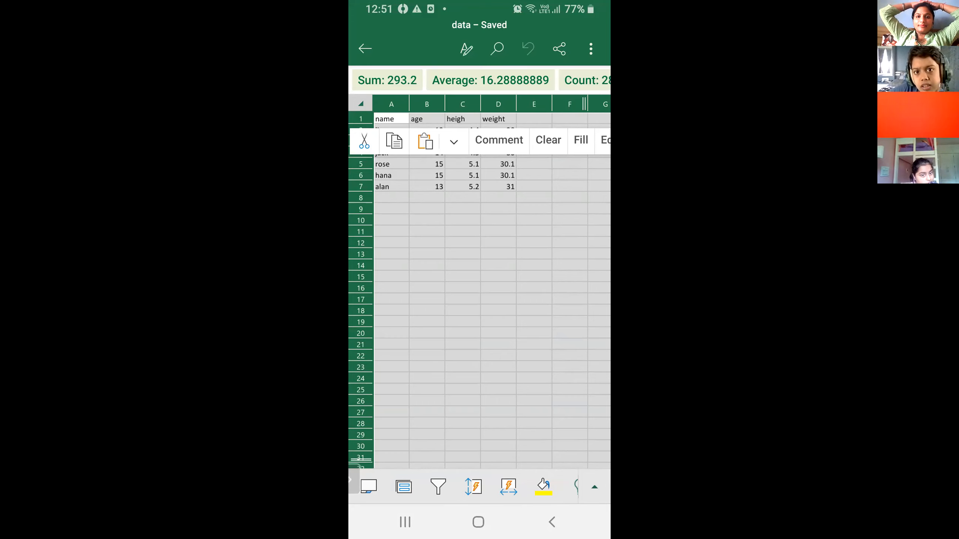
pyautogui.click(405, 523)
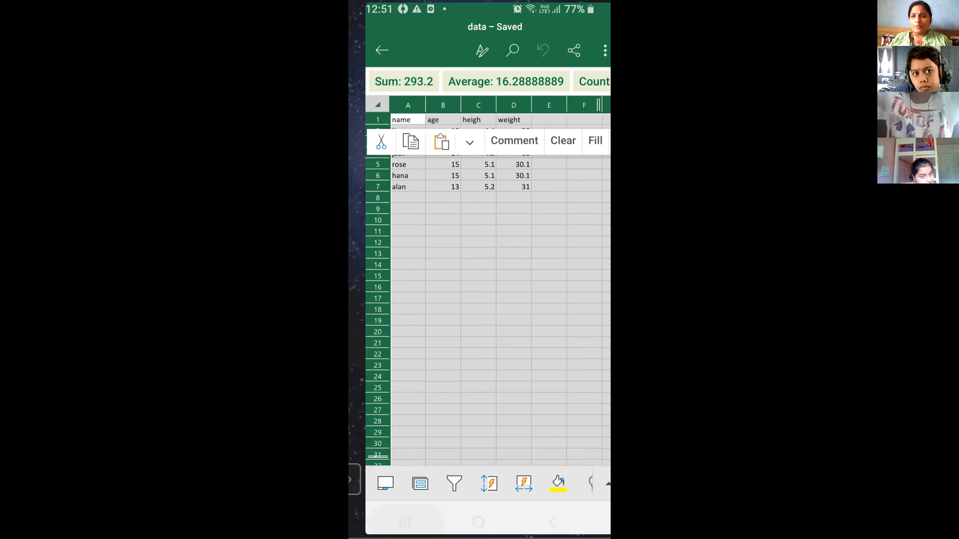
pyautogui.click(478, 264)
pyautogui.click(376, 486)
pyautogui.click(405, 522)
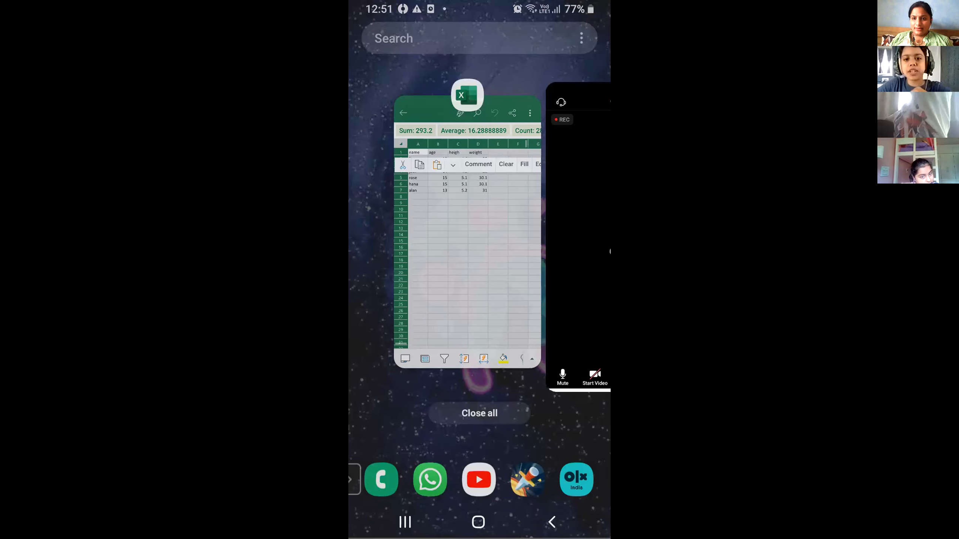
# - Return to the data workbook in Excel and reselect the table range A1:D7 with its header row
pyautogui.click(467, 246)
pyautogui.click(498, 186)
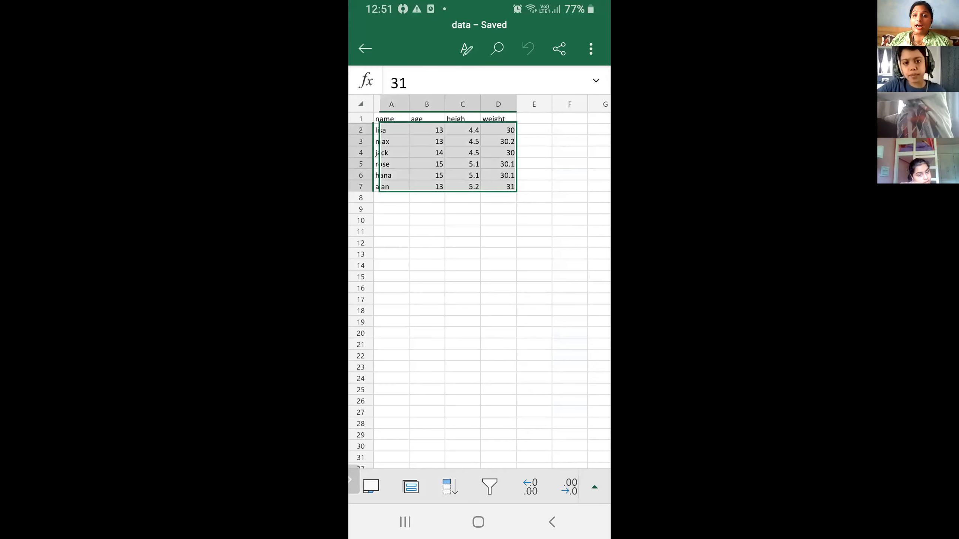
pyautogui.moveTo(379, 122); pyautogui.dragTo(378, 116)
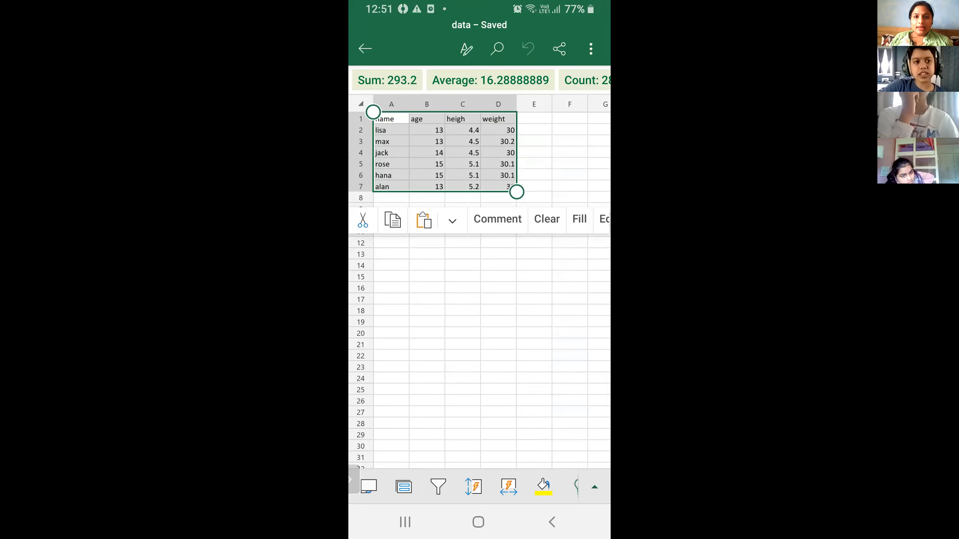
# - Turn device audio sharing on and back off in the screen-share controls
pyautogui.click(353, 480)
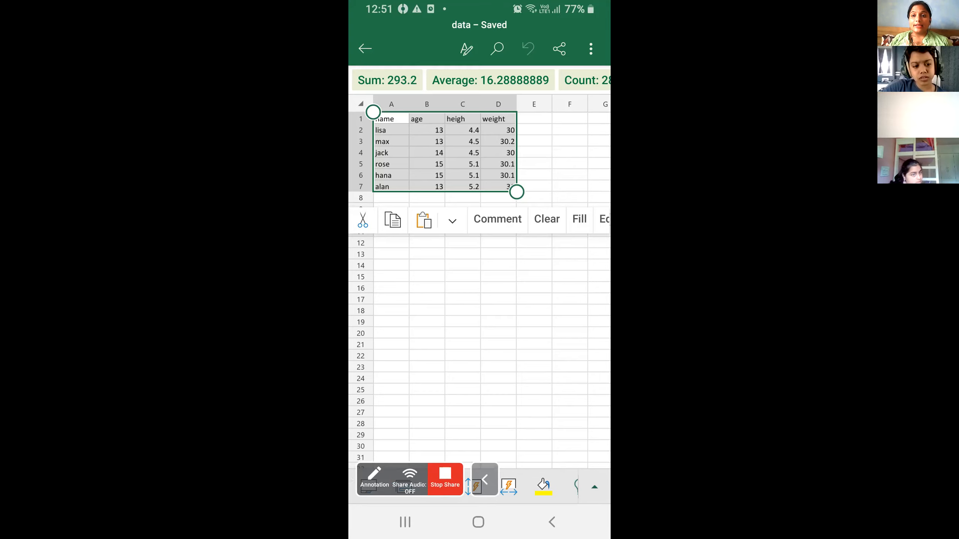
pyautogui.click(410, 479)
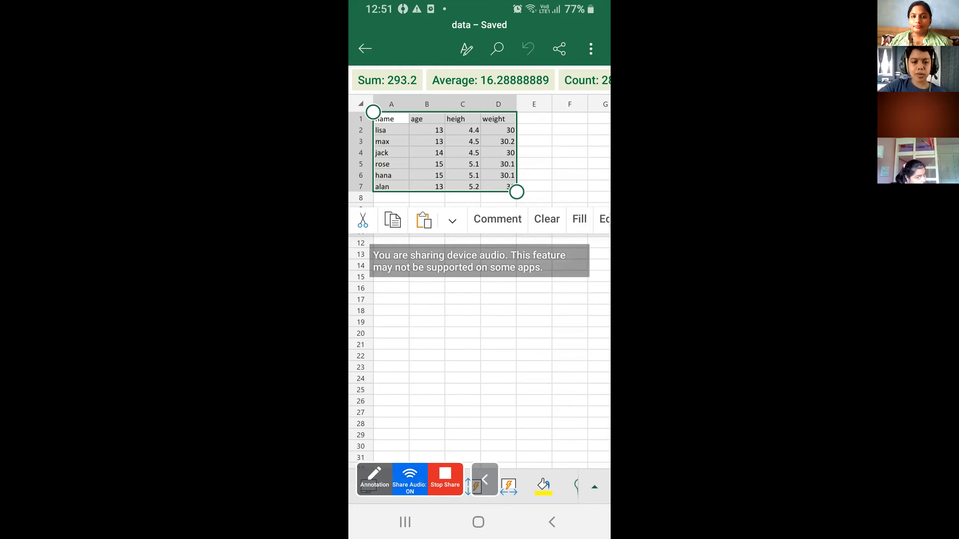
pyautogui.click(410, 479)
pyautogui.click(405, 522)
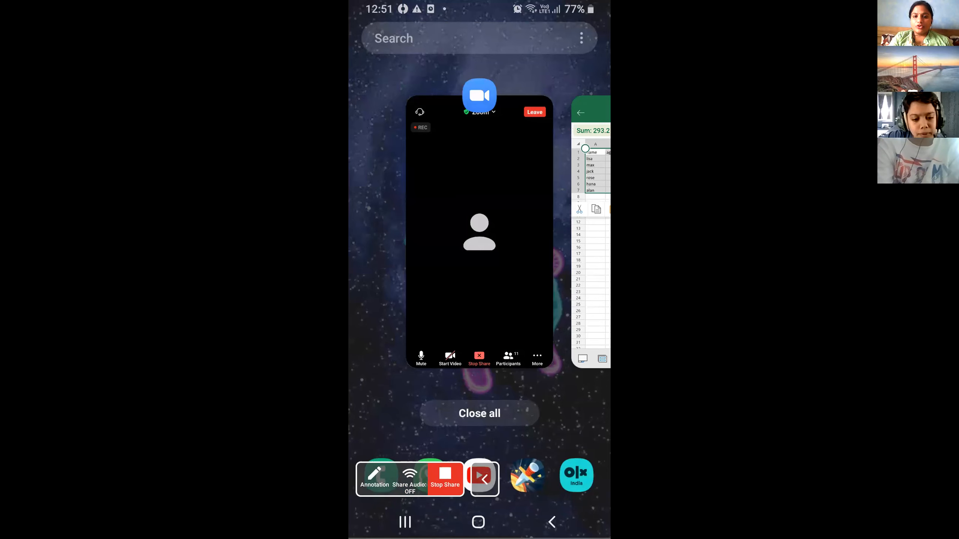
pyautogui.click(591, 242)
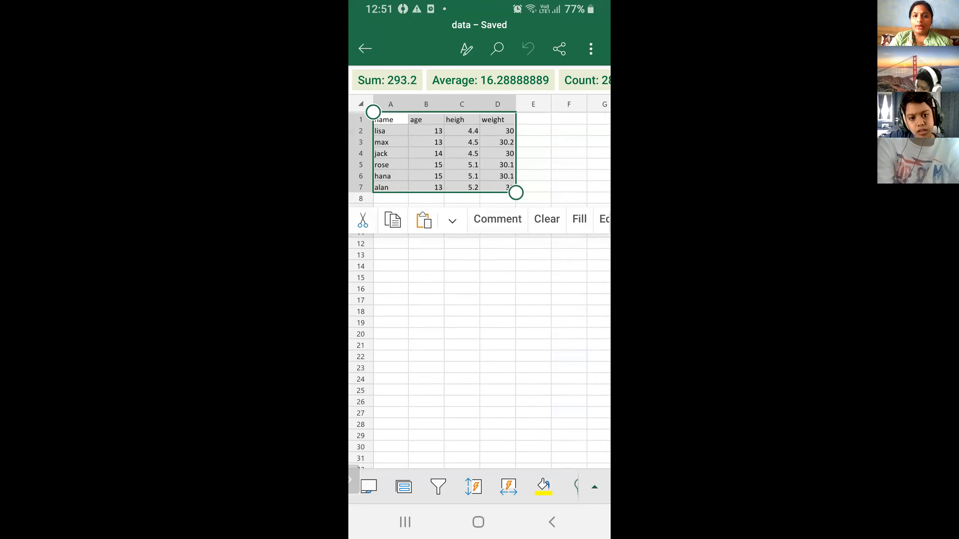
pyautogui.scroll(-2, 480, 281)
pyautogui.scroll(-2, 479, 281)
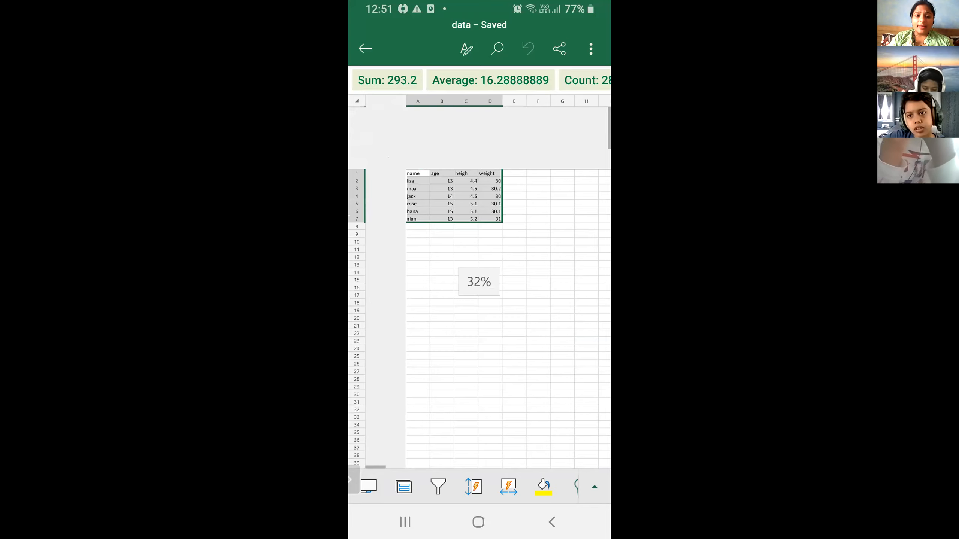
pyautogui.scroll(-2, 480, 281)
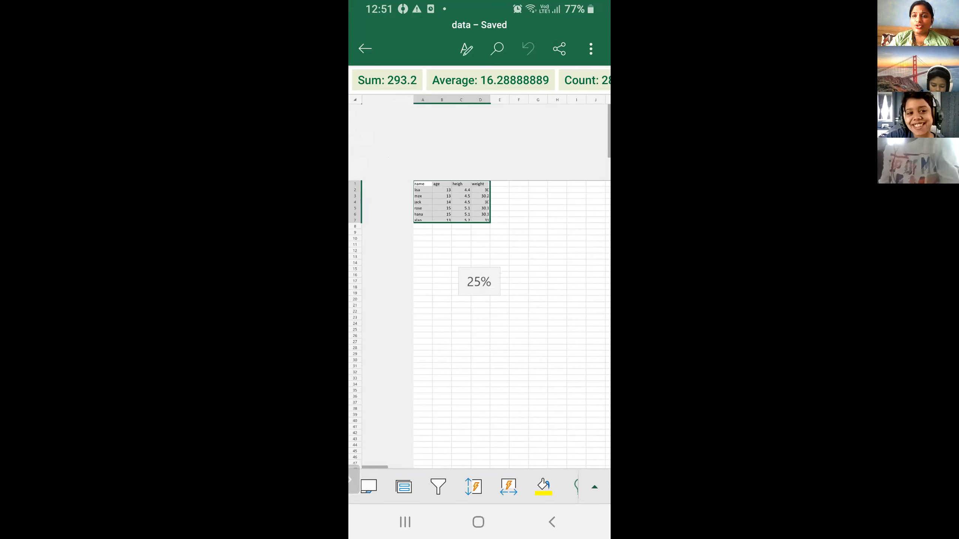
pyautogui.scroll(5, 480, 281)
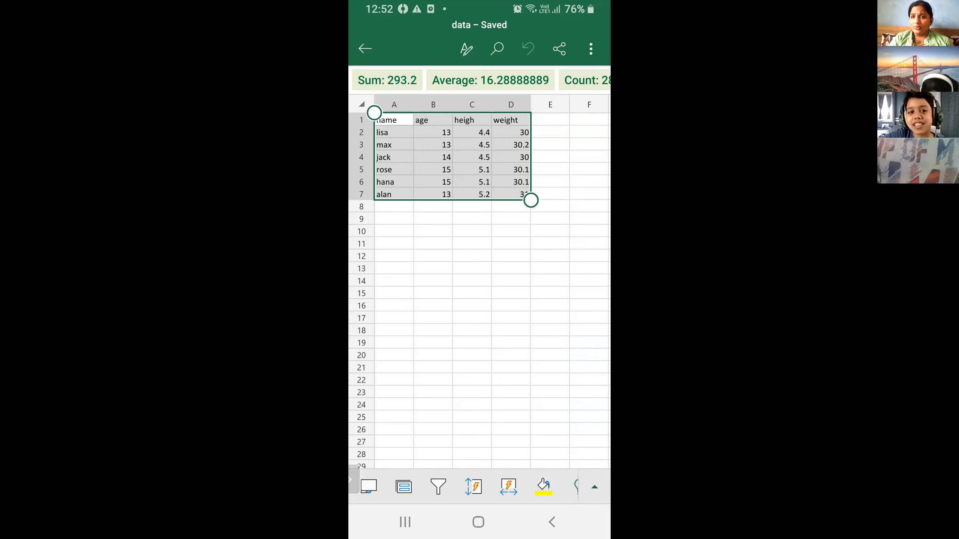
pyautogui.click(353, 480)
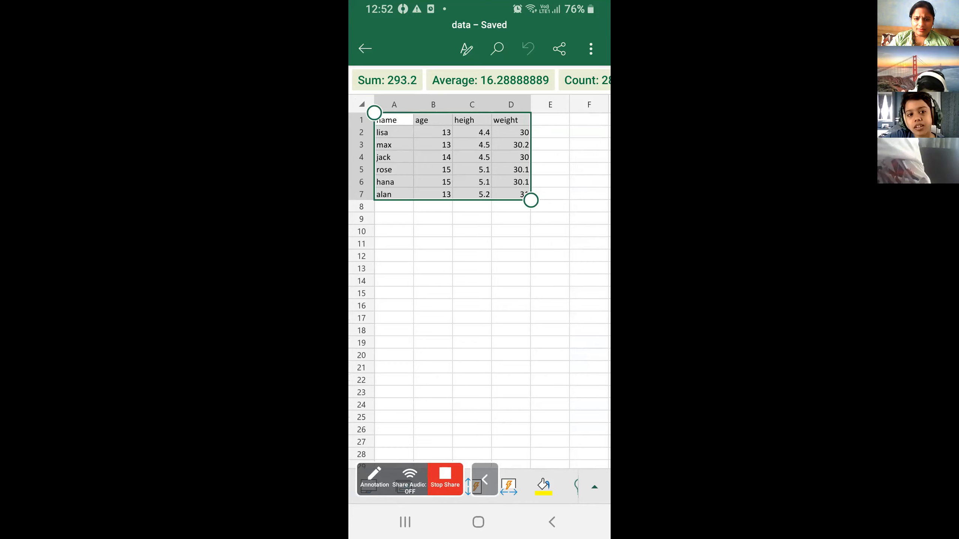
pyautogui.click(485, 480)
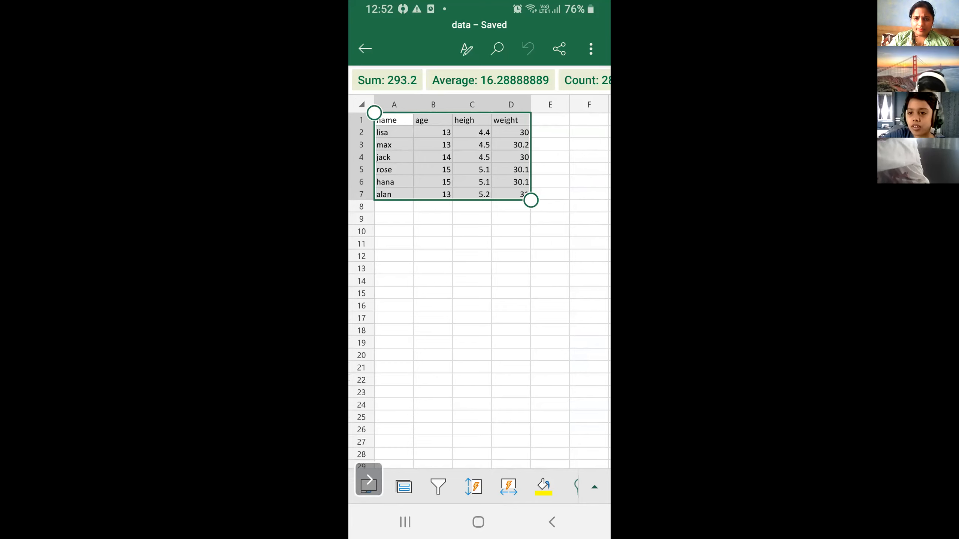
pyautogui.click(369, 480)
pyautogui.click(405, 522)
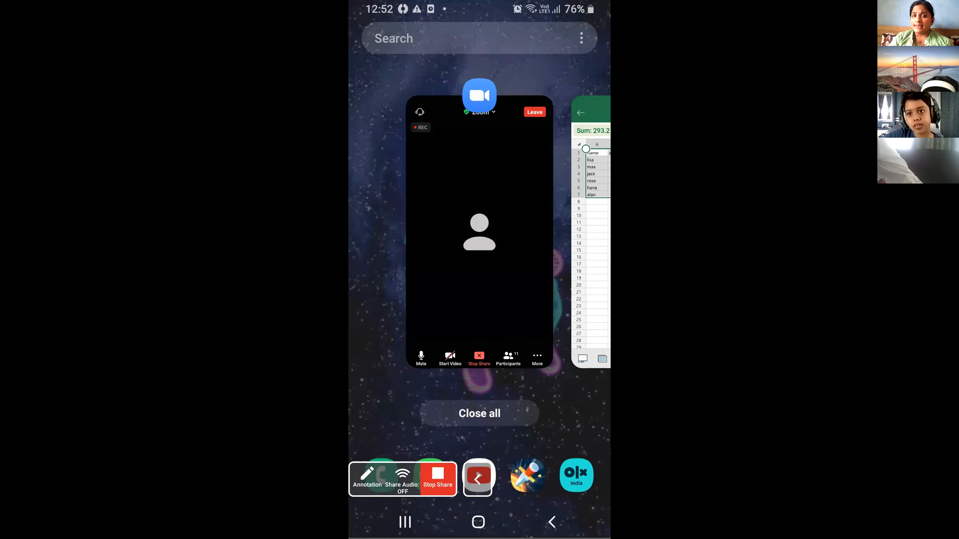
pyautogui.click(591, 232)
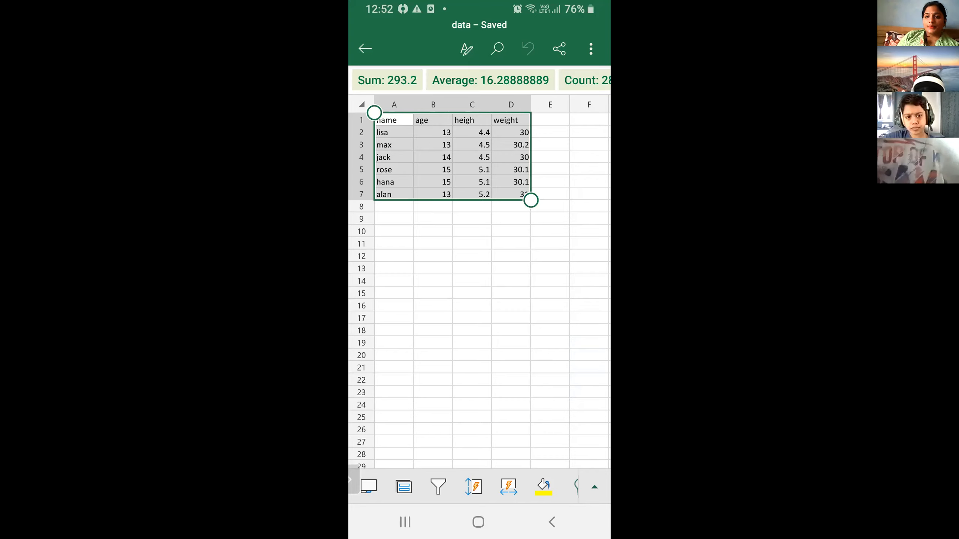
pyautogui.click(591, 48)
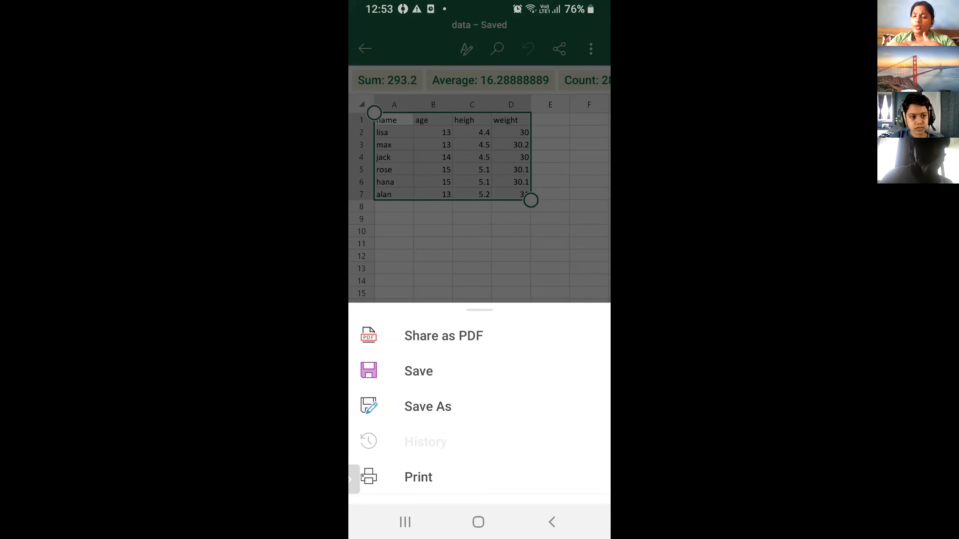
pyautogui.press('Escape')
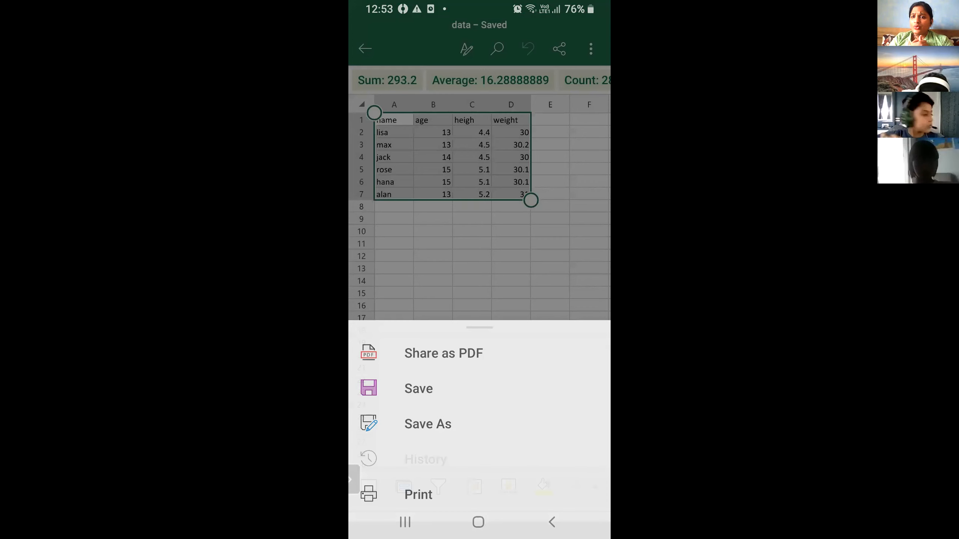
pyautogui.press('Escape')
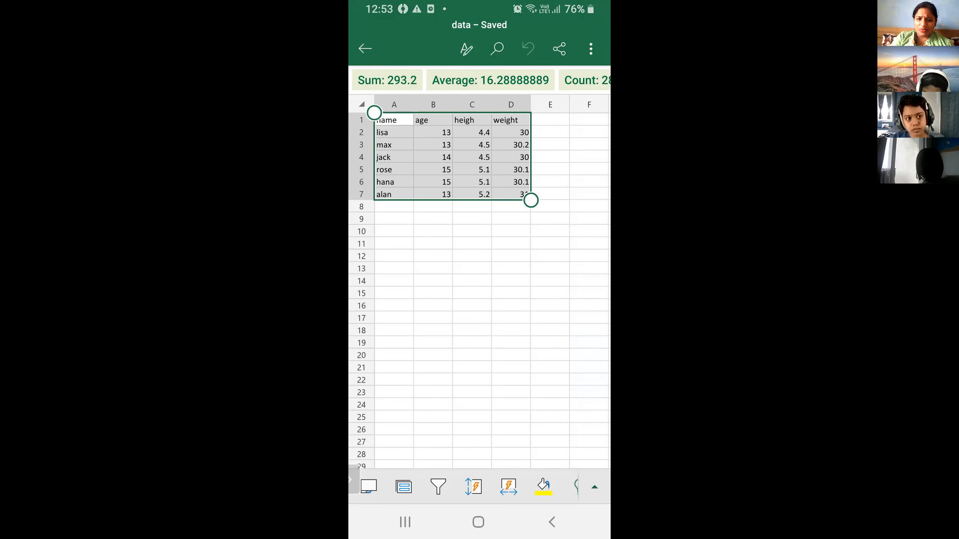
pyautogui.click(405, 522)
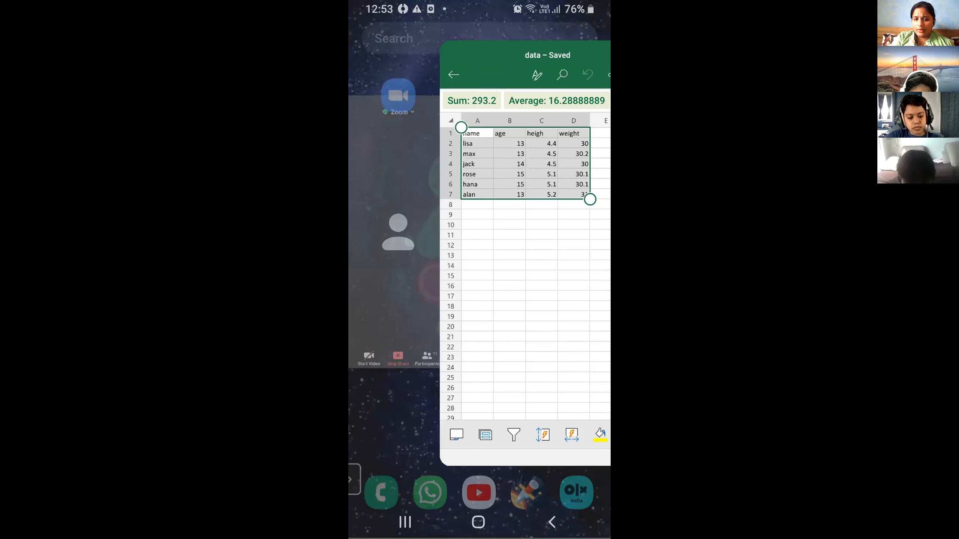
# - Close the data workbook, reopen it from the recent files, and select the table range A1:D7
pyautogui.click(365, 49)
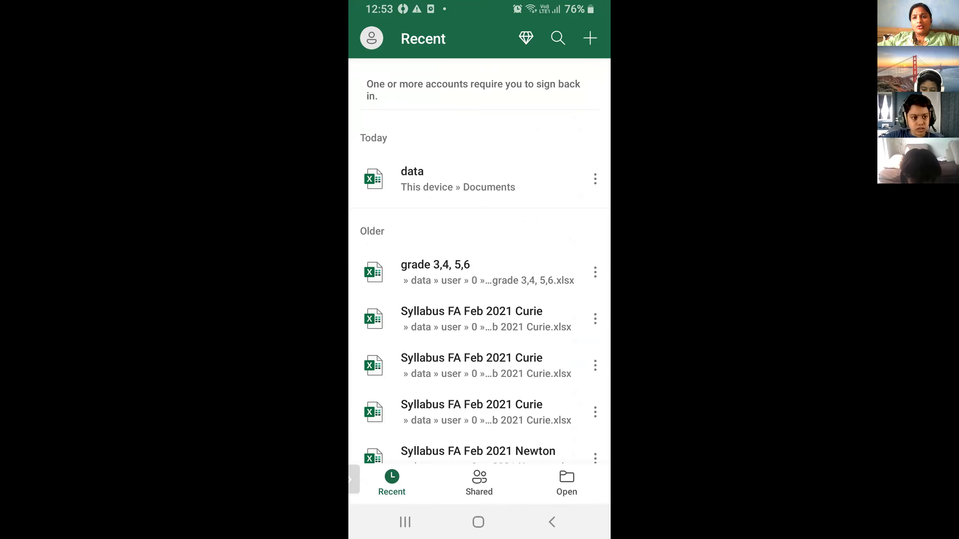
pyautogui.click(479, 179)
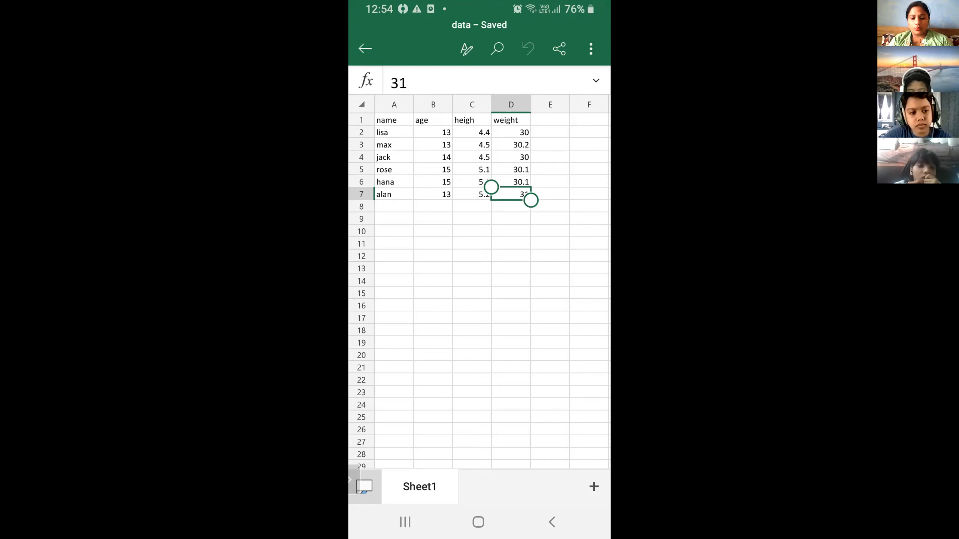
pyautogui.moveTo(491, 186); pyautogui.dragTo(375, 114)
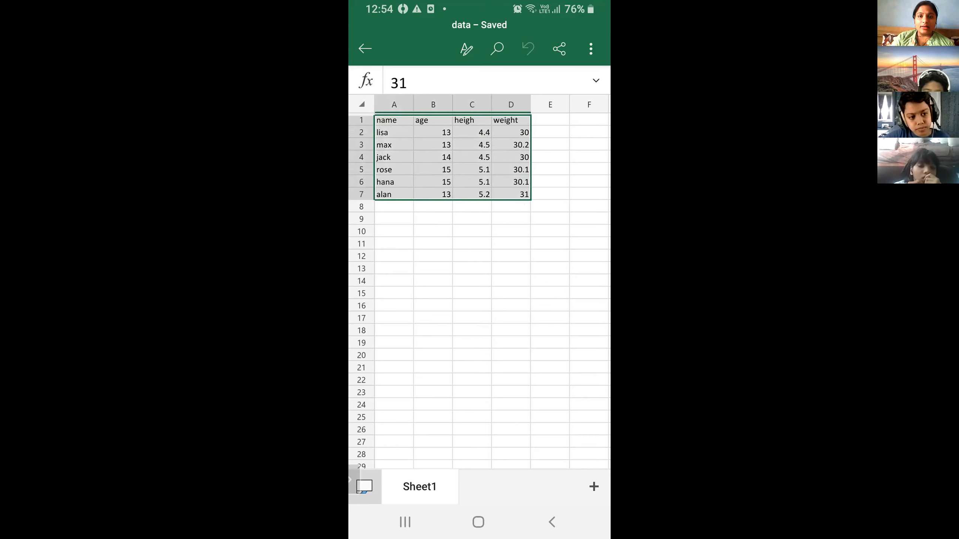
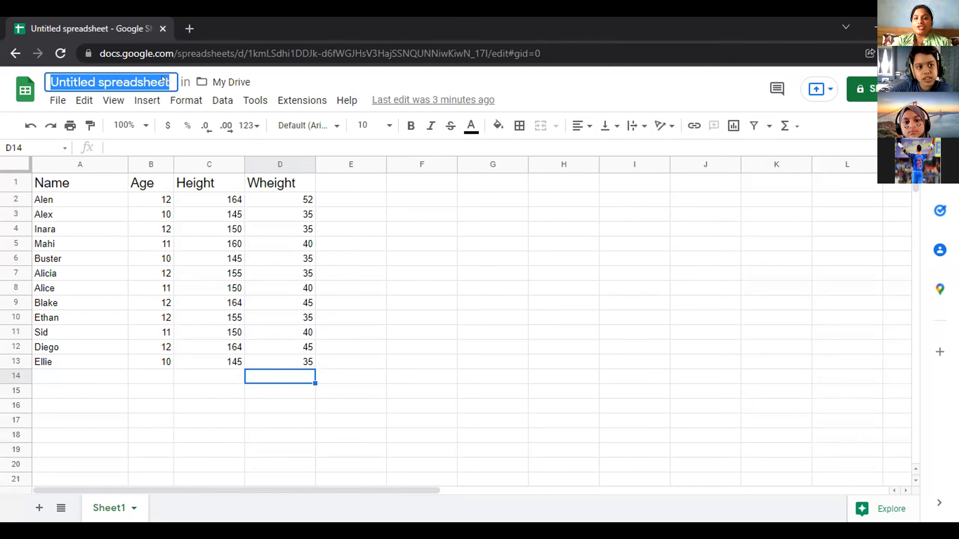
# - Rename the untitled spreadsheet as Students data
pyautogui.press('BackSpace')
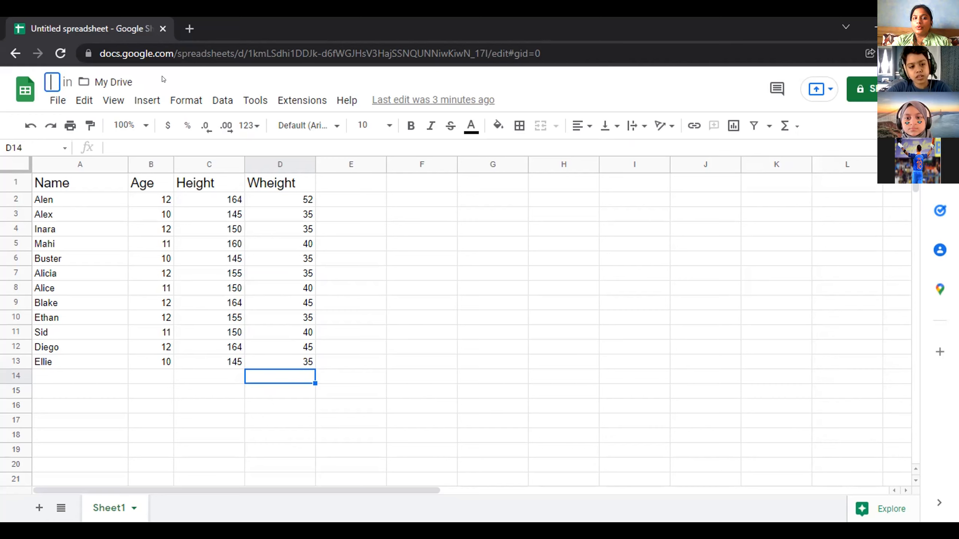
pyautogui.write('ST')
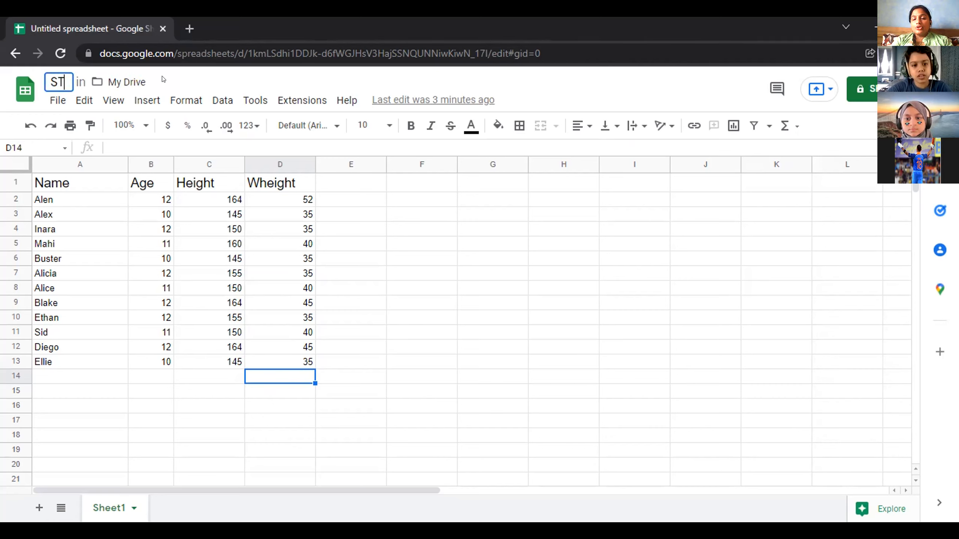
pyautogui.press('BackSpace')
pyautogui.write('tudents')
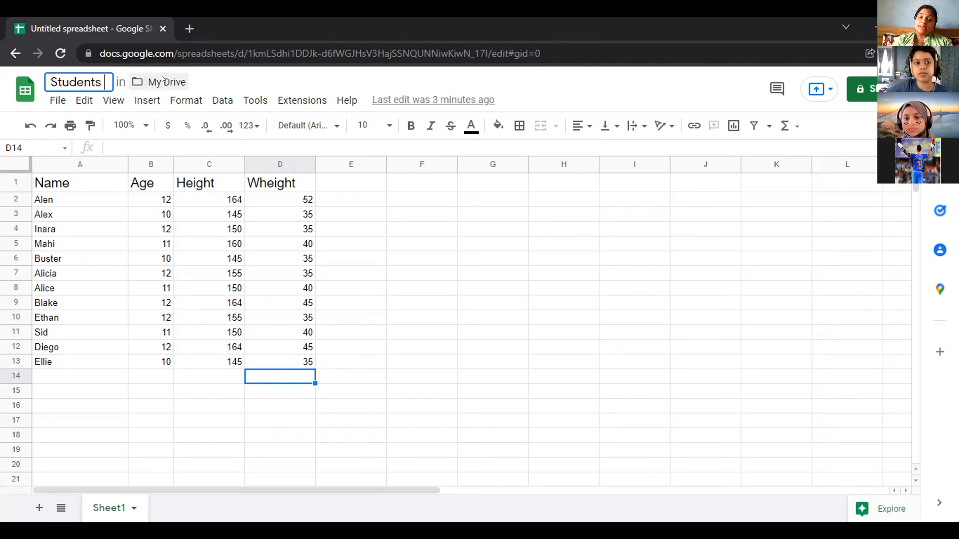
pyautogui.write(' data')
pyautogui.press('Return')
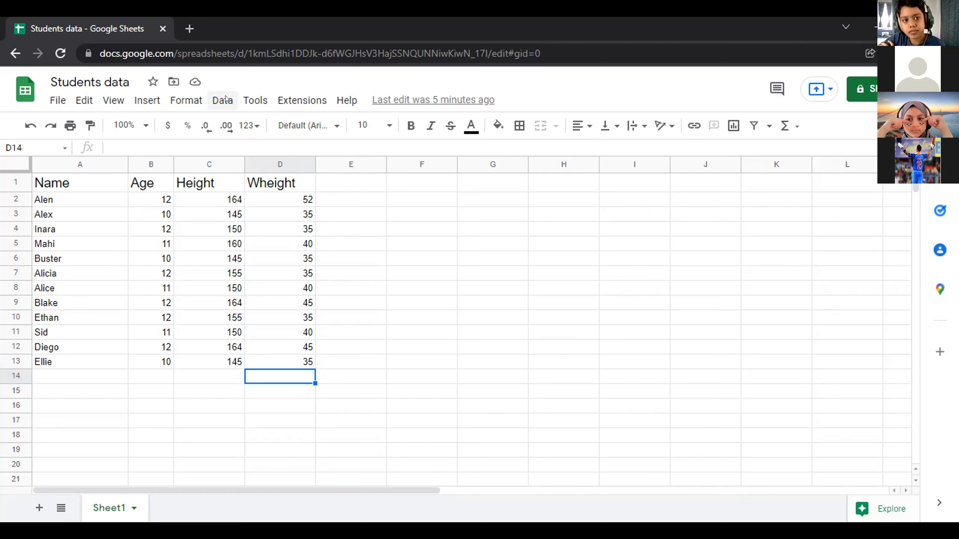
# - Open the data commands and dismiss the notice about their changed locations
pyautogui.click(226, 99)
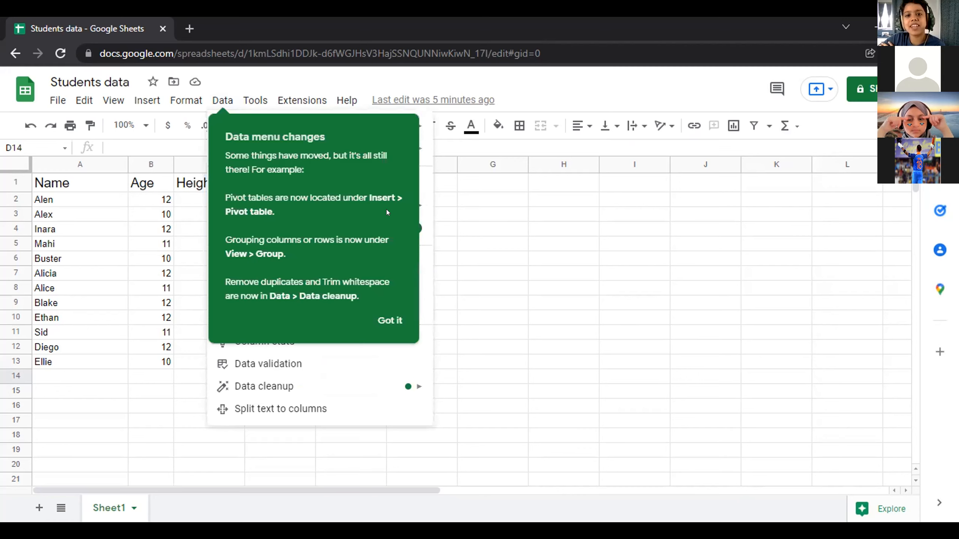
pyautogui.click(487, 214)
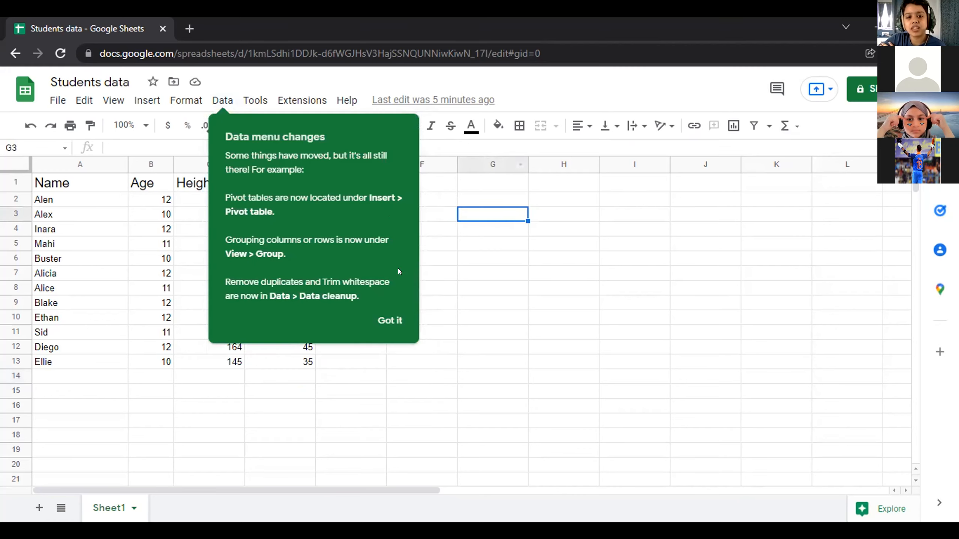
pyautogui.click(386, 313)
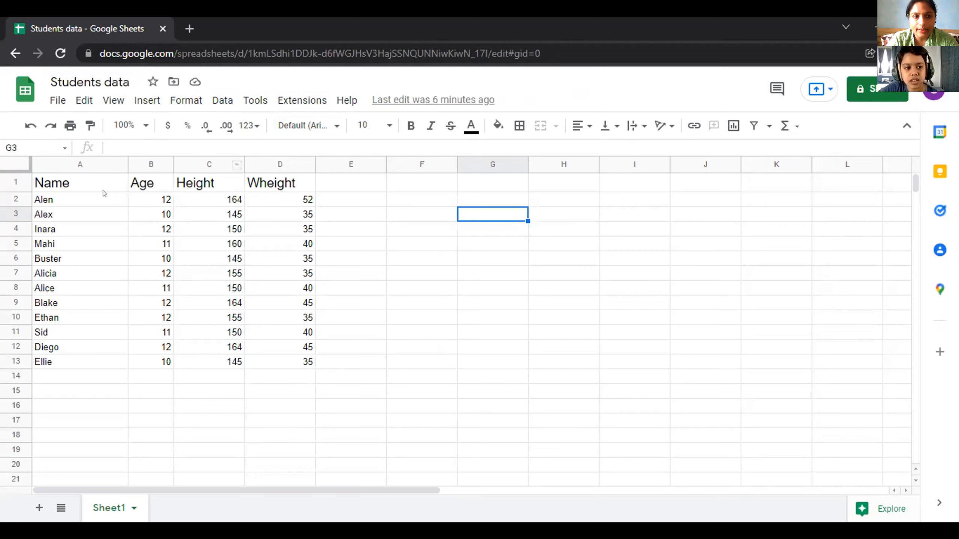
pyautogui.click(94, 200)
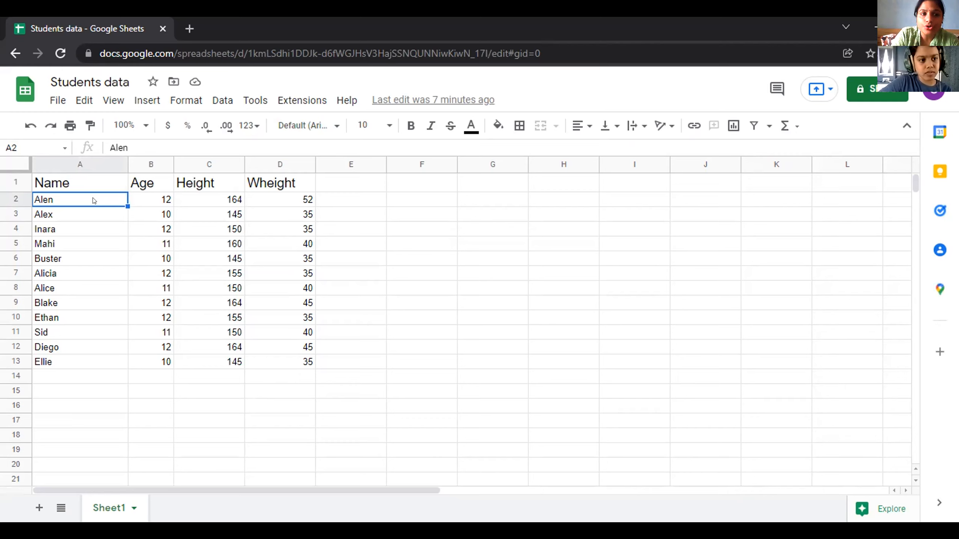
pyautogui.doubleClick(94, 198)
pyautogui.click(94, 193)
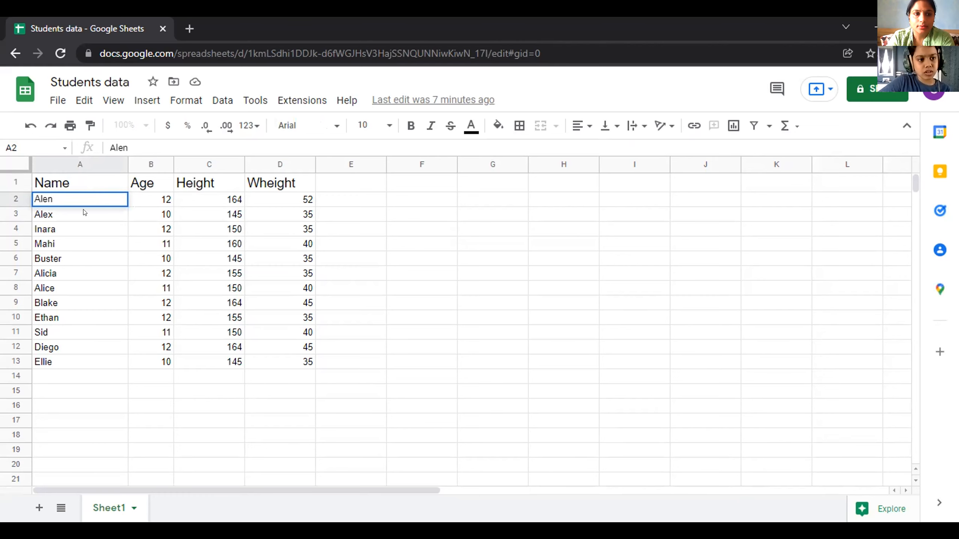
pyautogui.click(83, 210)
pyautogui.click(105, 202)
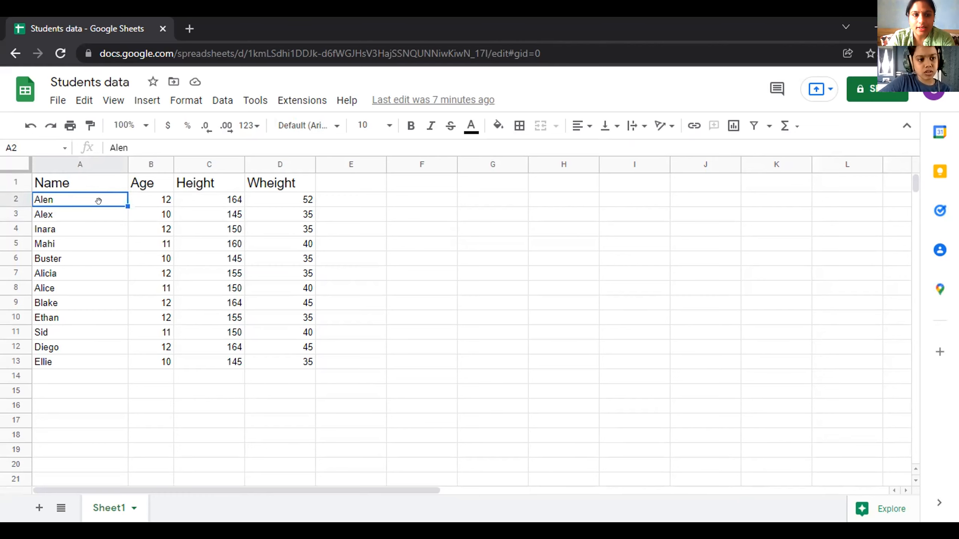
pyautogui.click(115, 215)
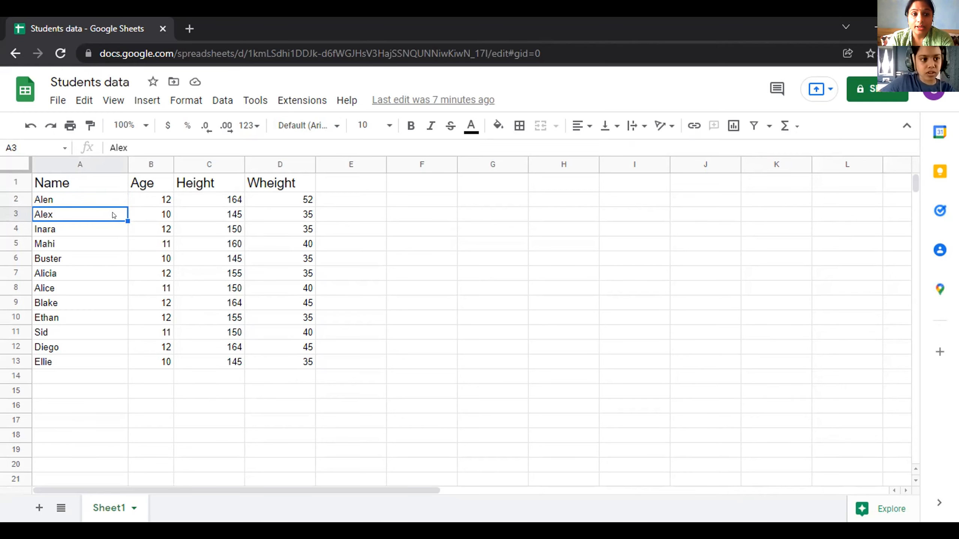
pyautogui.rightClick(112, 214)
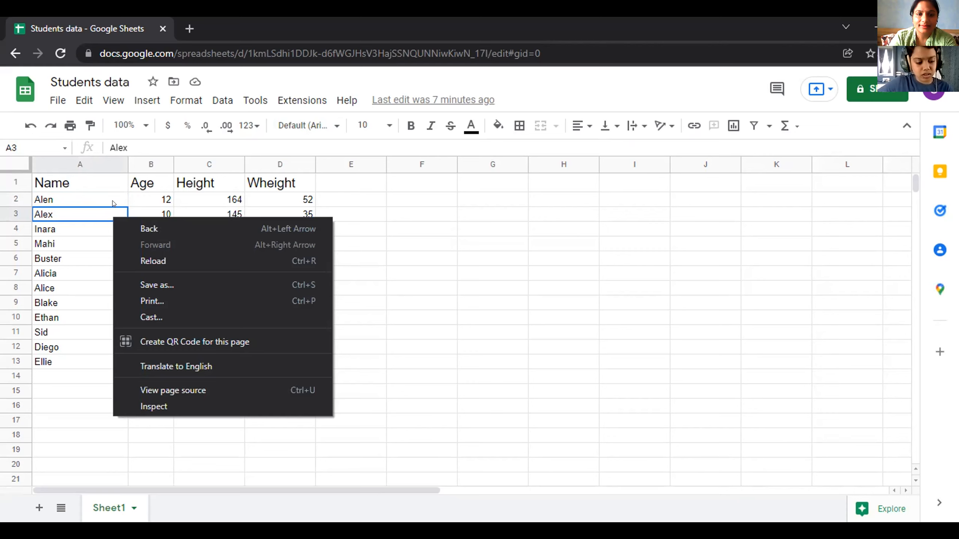
pyautogui.click(113, 199)
pyautogui.rightClick(112, 200)
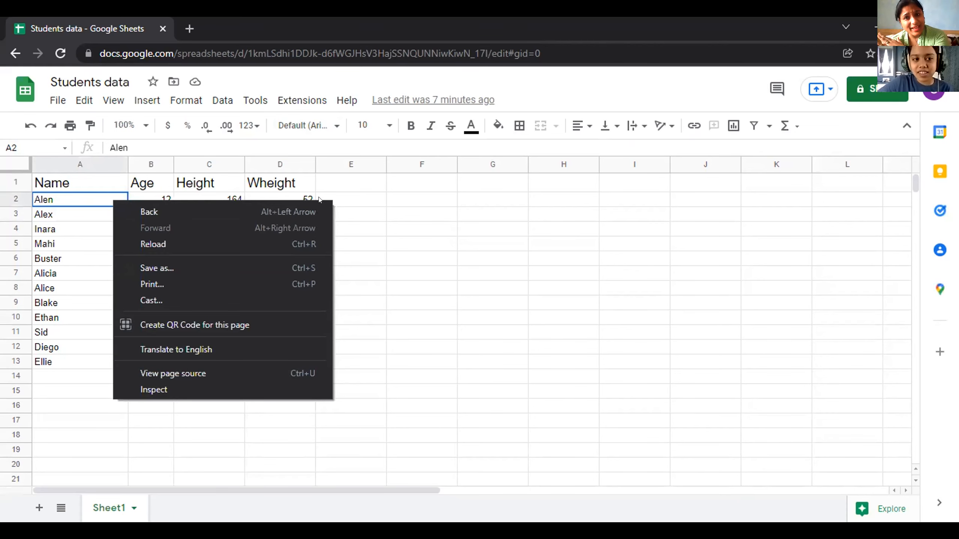
pyautogui.click(397, 230)
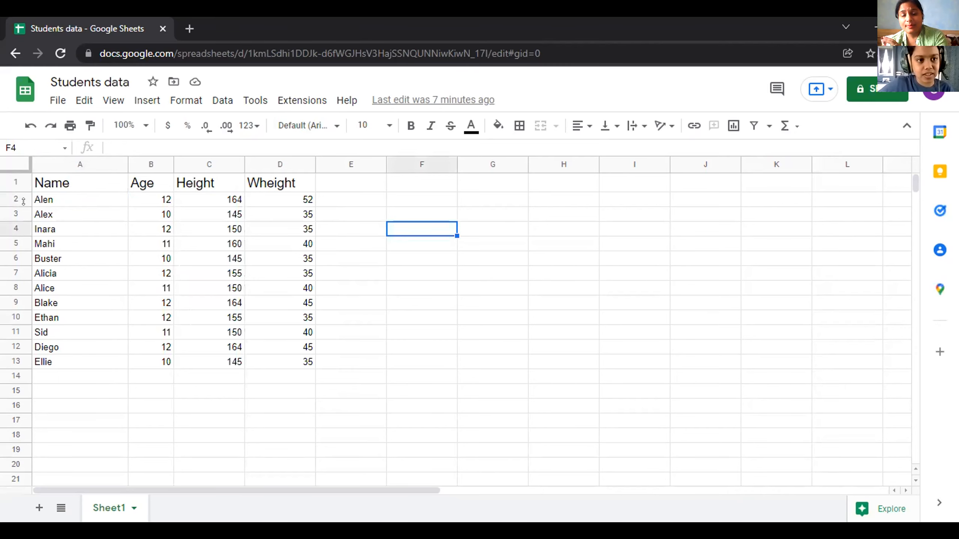
# - Try extending the selection from cell A2 to A2:B2, and leave cell A2's text unedited
pyautogui.click(38, 199)
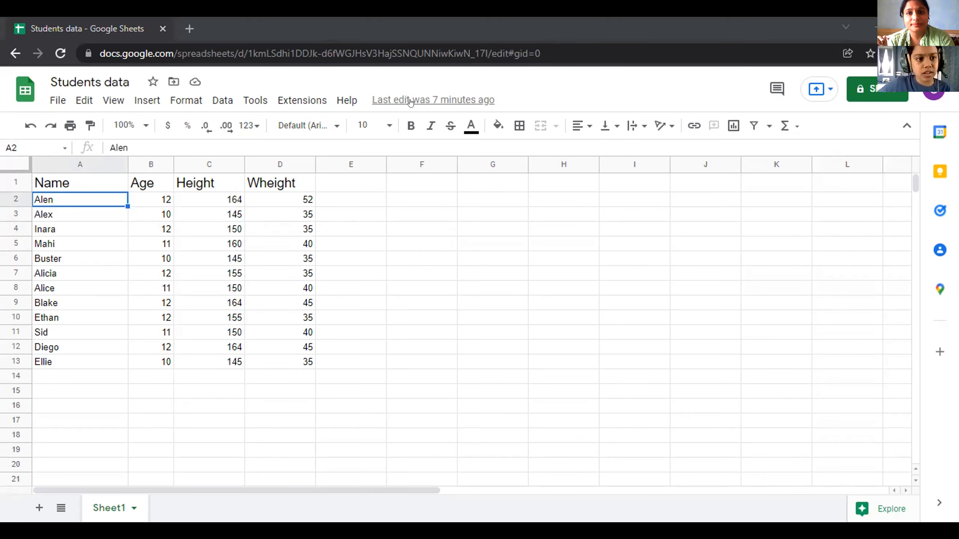
pyautogui.hotkey('shift', 'Right')
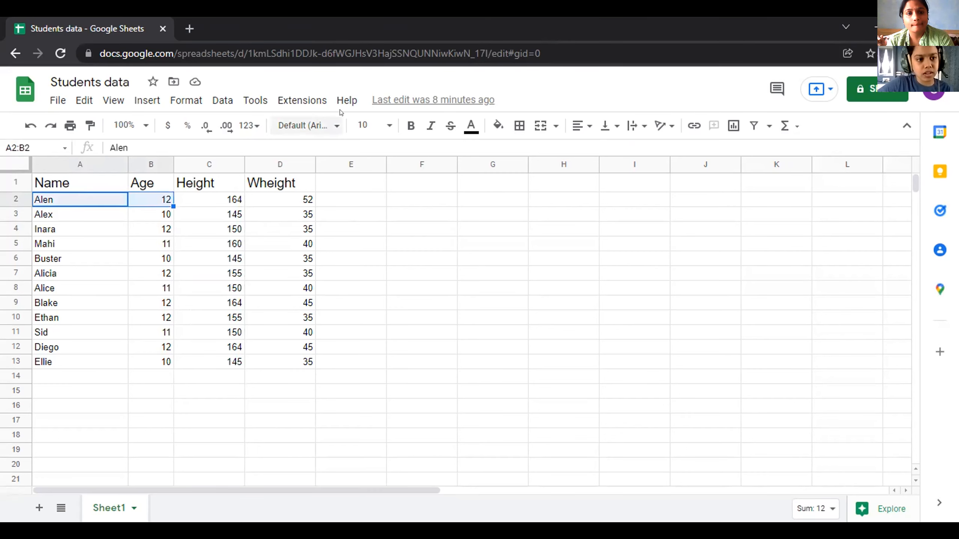
pyautogui.click(116, 189)
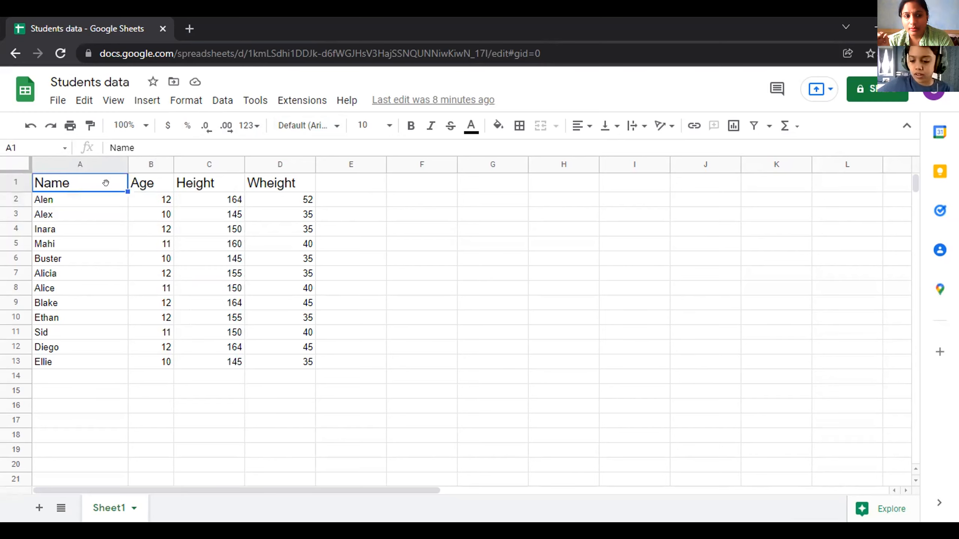
pyautogui.click(107, 198)
pyautogui.hotkey('shift', 'Right')
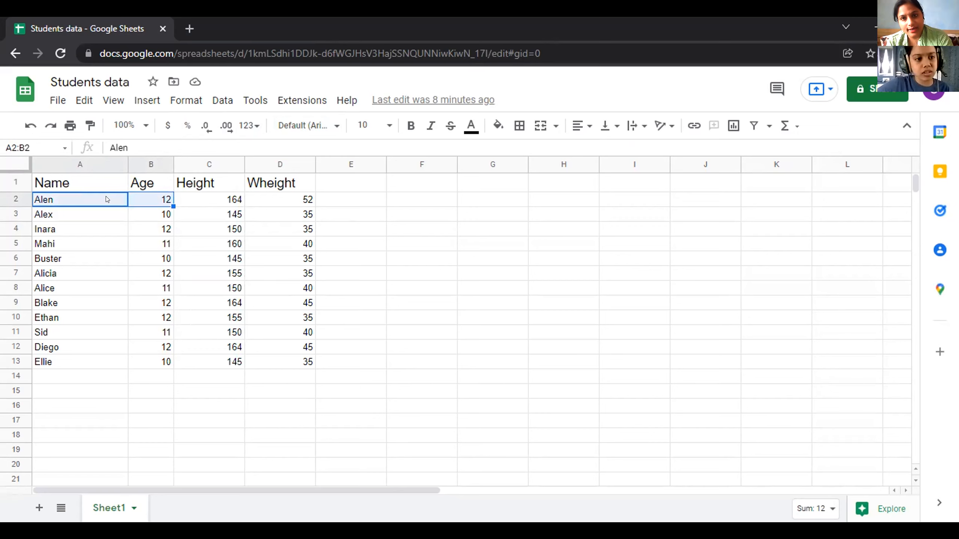
pyautogui.click(107, 194)
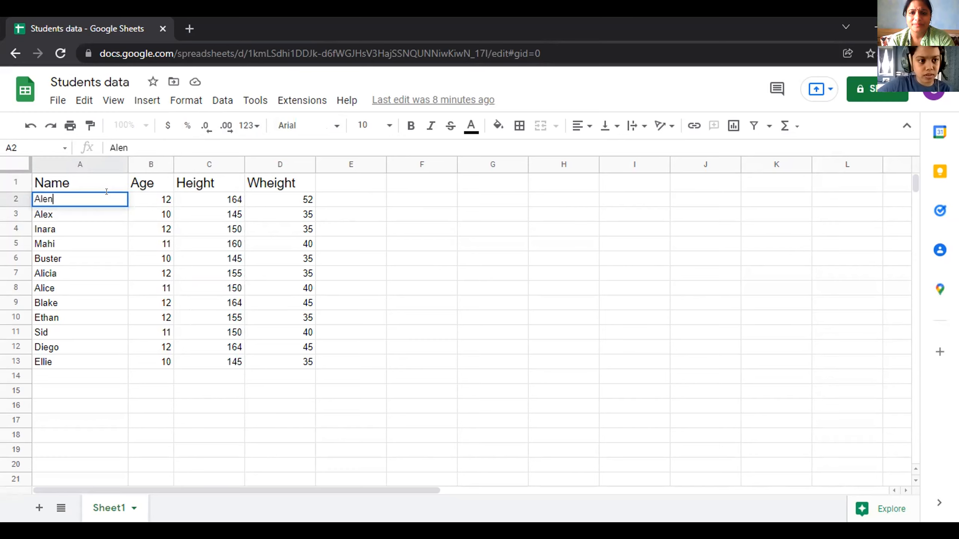
pyautogui.press('Return')
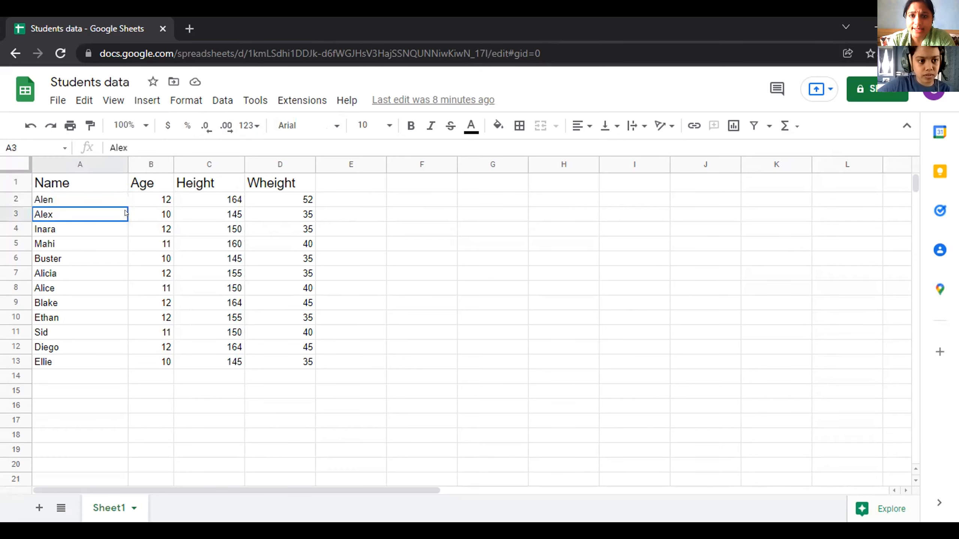
pyautogui.hotkey('ctrl', 'c')
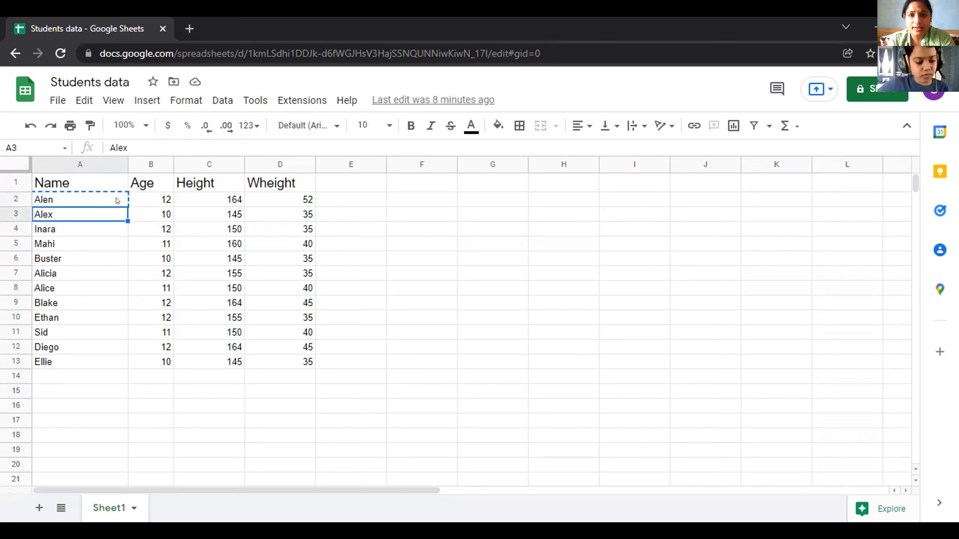
pyautogui.moveTo(117, 201); pyautogui.dragTo(117, 201)
pyautogui.hotkey('shift', 'Right')
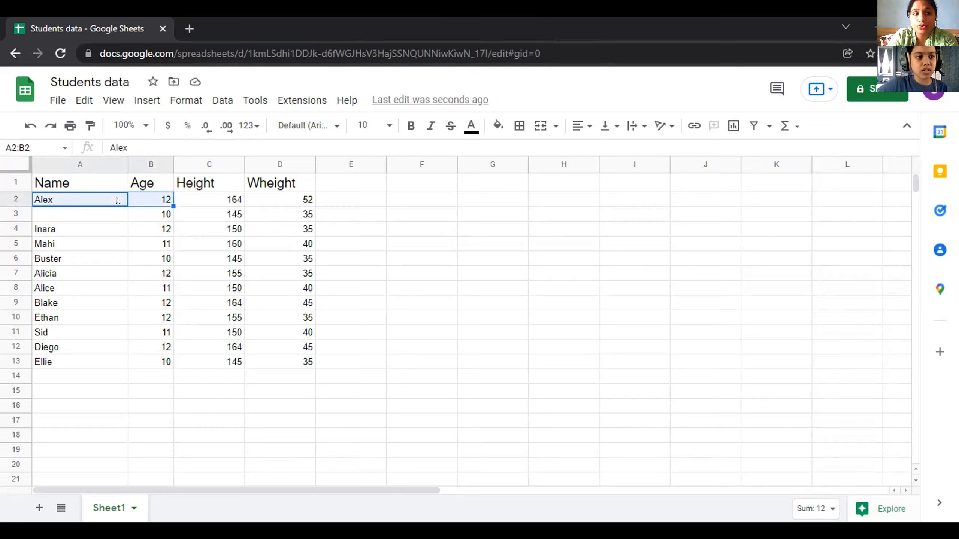
pyautogui.click(118, 201)
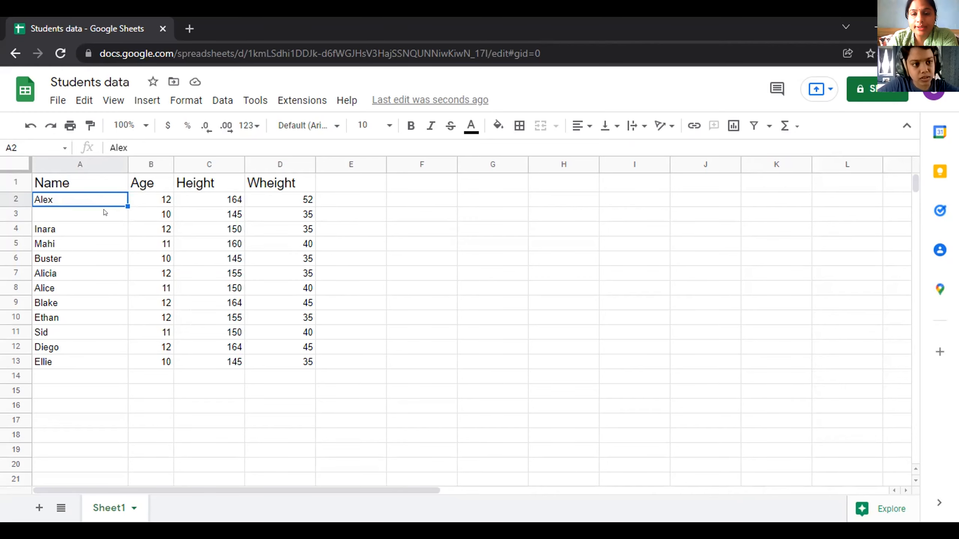
pyautogui.hotkey('ctrl', 'z')
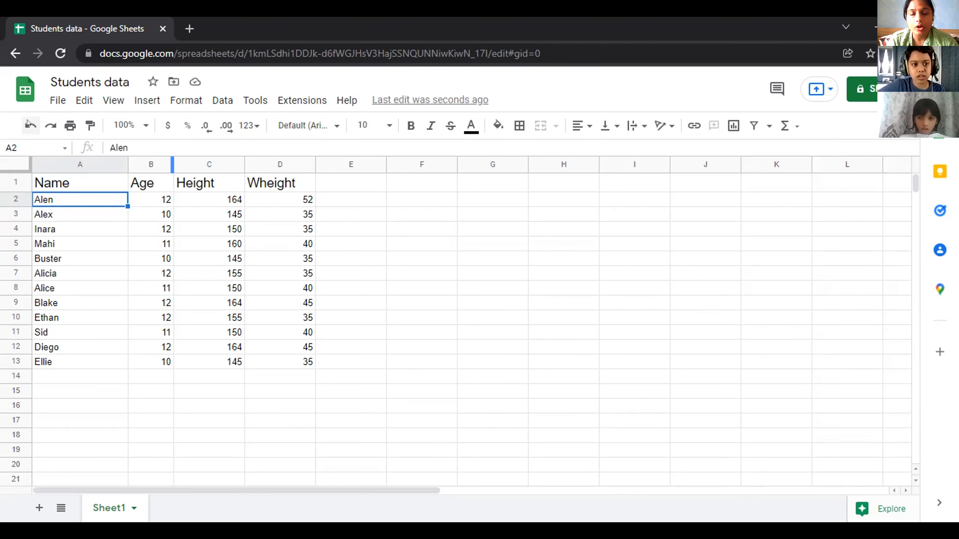
# - Starting from cell A2, extend the selection along row 2 to A2:M2
pyautogui.hotkey('shift', 'Right')
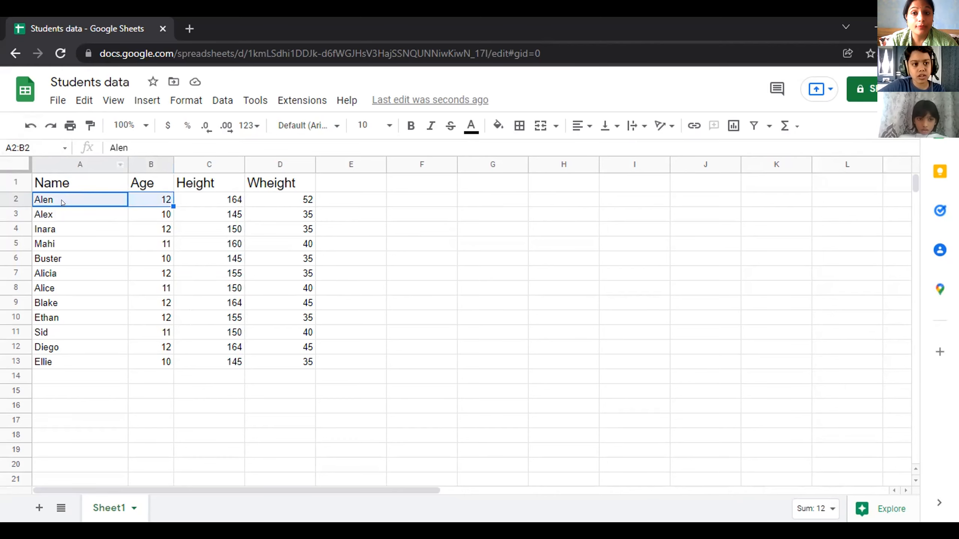
pyautogui.click(73, 197)
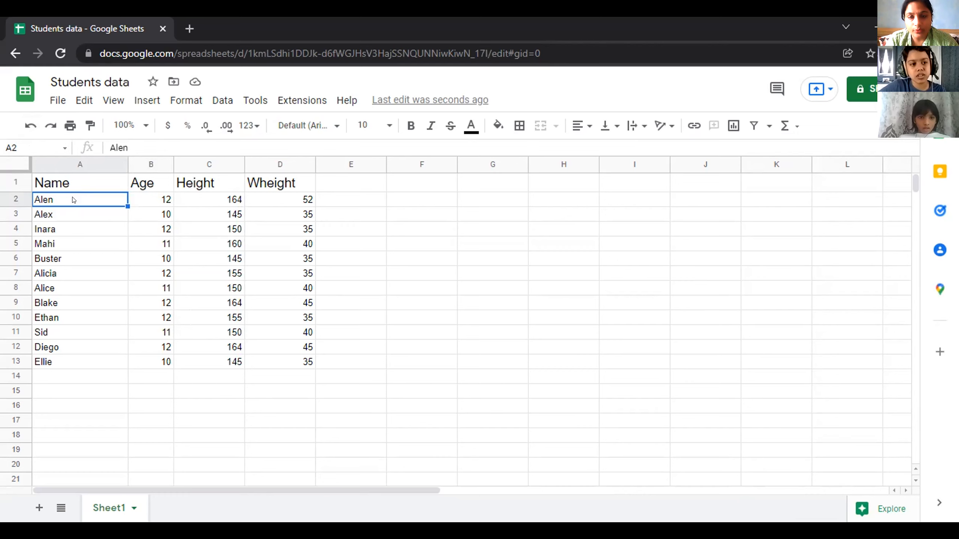
pyautogui.hotkey('shift', 'Right')
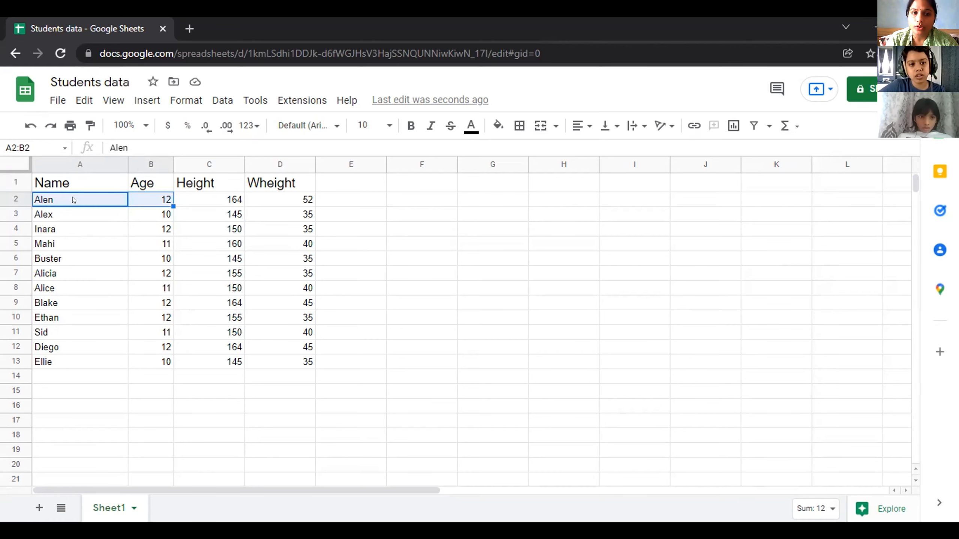
pyautogui.hotkey('shift', 'Right')
pyautogui.hotkey('shift', 'Right')
pyautogui.hotkey('shift', 'Right')
pyautogui.hotkey('shift', 'Right')
pyautogui.hotkey('shift', 'Right')
pyautogui.hotkey('shift', 'Right')
pyautogui.hotkey('shift', 'Right')
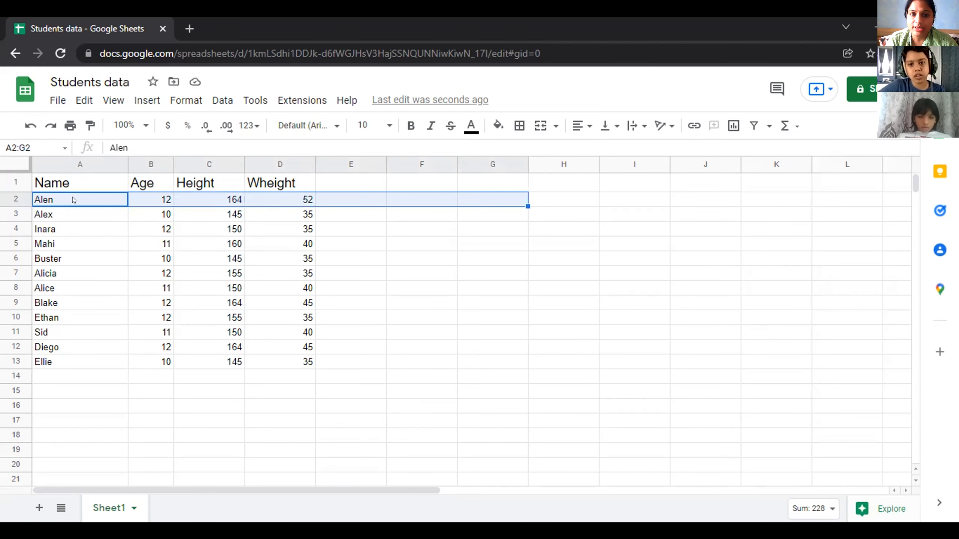
pyautogui.hotkey('shift', 'Right')
pyautogui.hotkey('shift', 'Right')
pyautogui.hotkey('shift', 'Right')
pyautogui.hotkey('shift', 'Right')
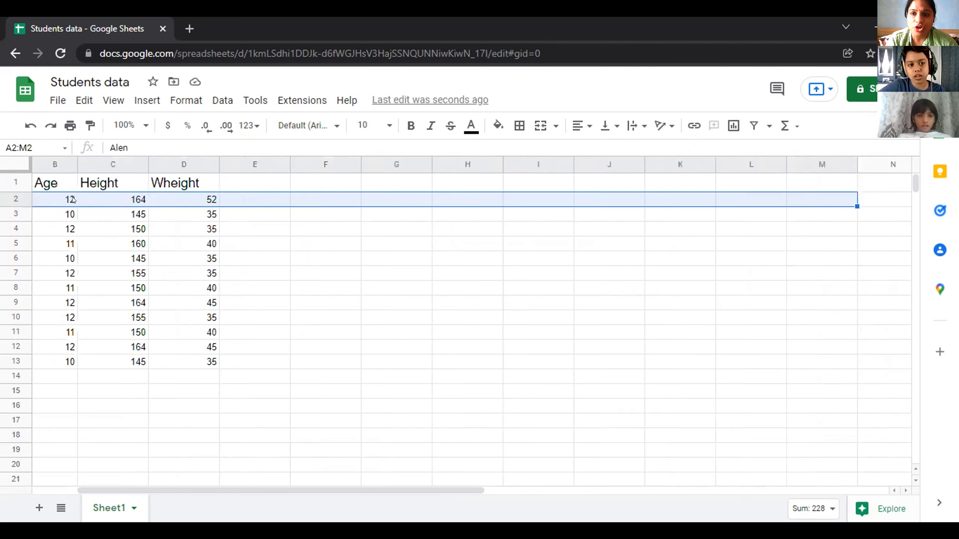
# - Shrink the row 2 selection to the four data columns, A2:D2
pyautogui.hotkey('shift', 'Left')
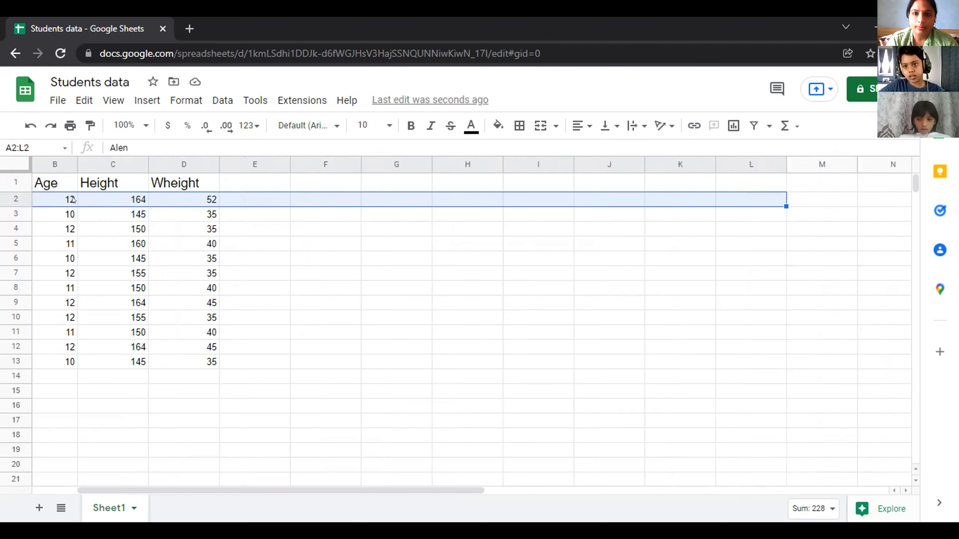
pyautogui.hotkey('shift', 'Left')
pyautogui.hotkey('shift', 'Left')
pyautogui.hotkey('shift', 'Left')
pyautogui.hotkey('shift', 'Left')
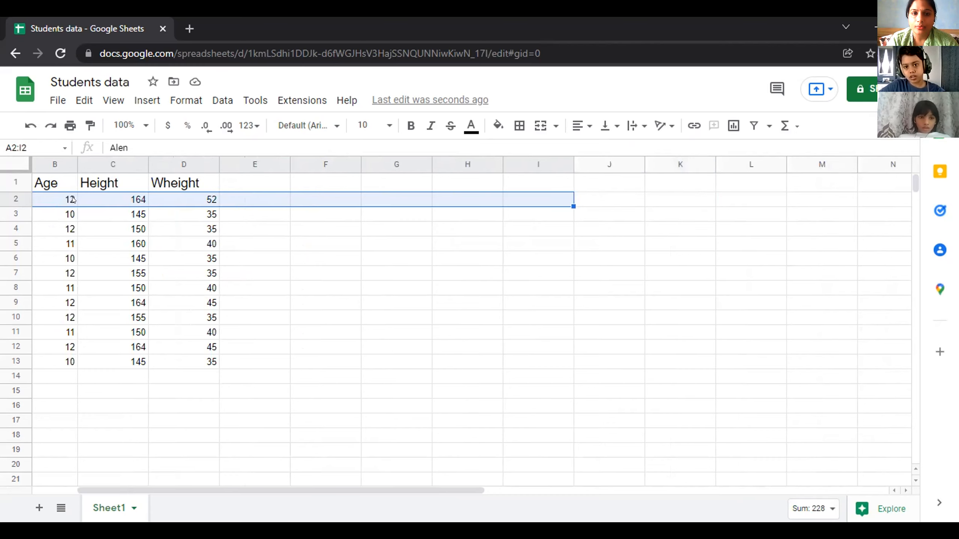
pyautogui.hotkey('shift', 'Left')
pyautogui.hotkey('shift', 'Left')
pyautogui.hotkey('shift', 'Left')
pyautogui.hotkey('shift', 'Left')
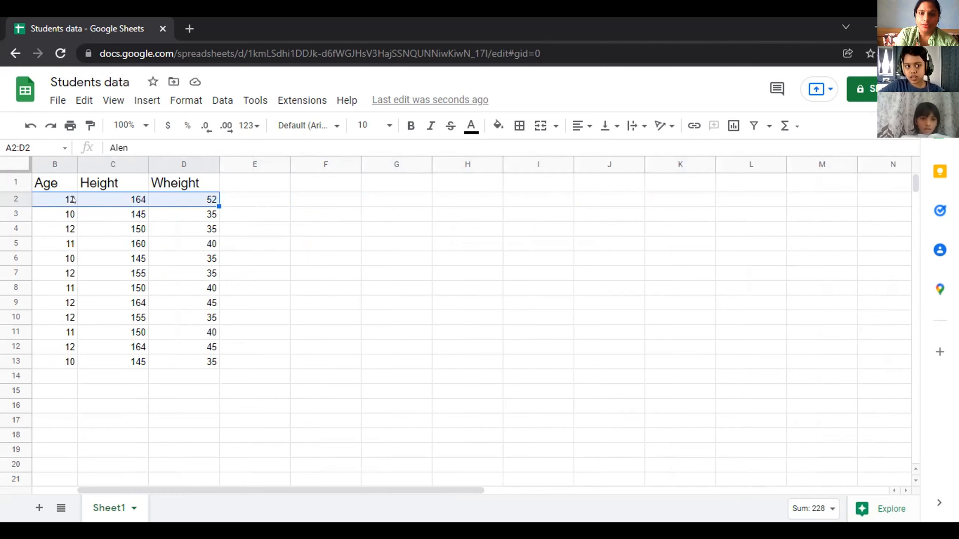
# - Extend the selection down through the last student row to cover A2:D13
pyautogui.hotkey('shift', 'Down')
pyautogui.hotkey('shift', 'Down')
pyautogui.hotkey('shift', 'Down')
pyautogui.hotkey('shift', 'Down')
pyautogui.hotkey('shift', 'Down')
pyautogui.hotkey('shift', 'Down')
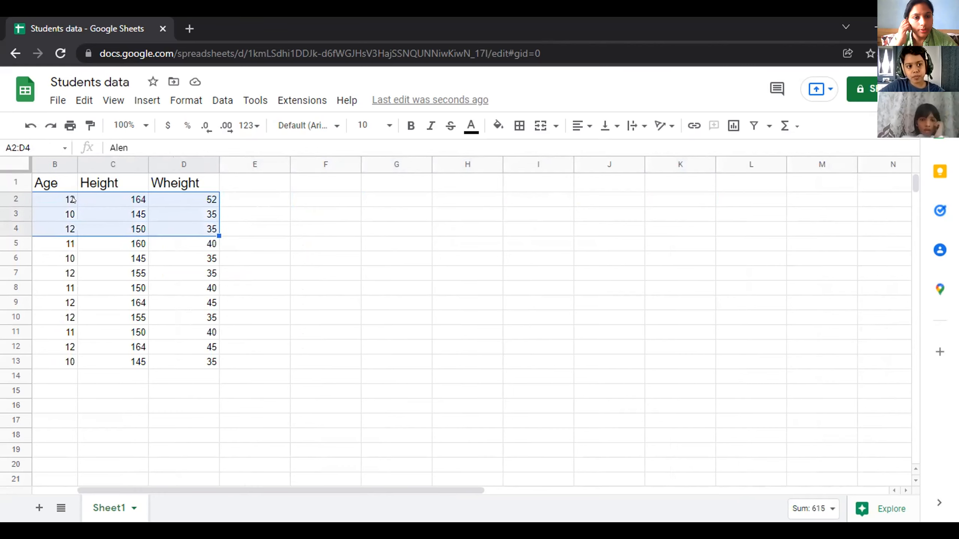
pyautogui.hotkey('shift', 'Down')
pyautogui.hotkey('shift', 'Down')
pyautogui.hotkey('shift', 'Down')
pyautogui.hotkey('shift', 'Down')
pyautogui.hotkey('shift', 'Down')
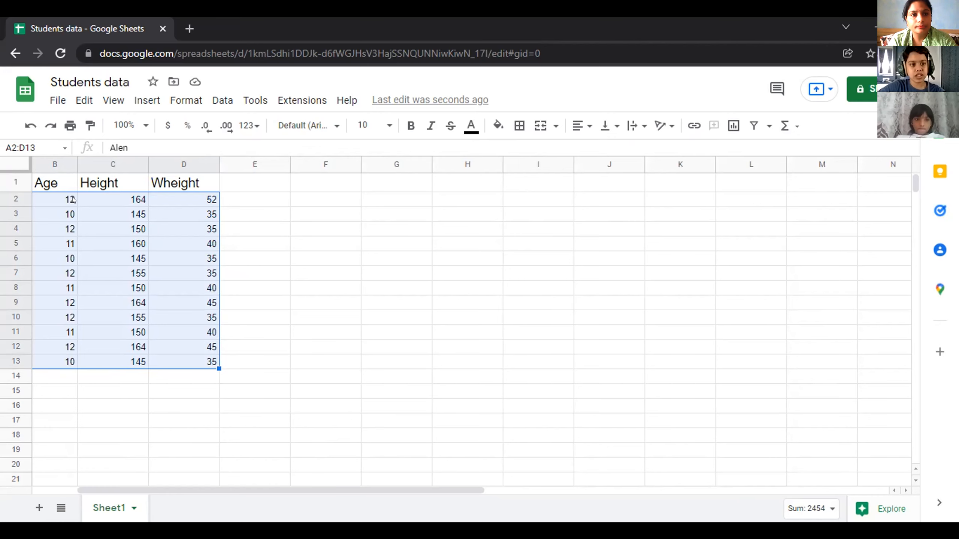
# - Insert a chart of the selected student data in A2:D13
pyautogui.click(140, 99)
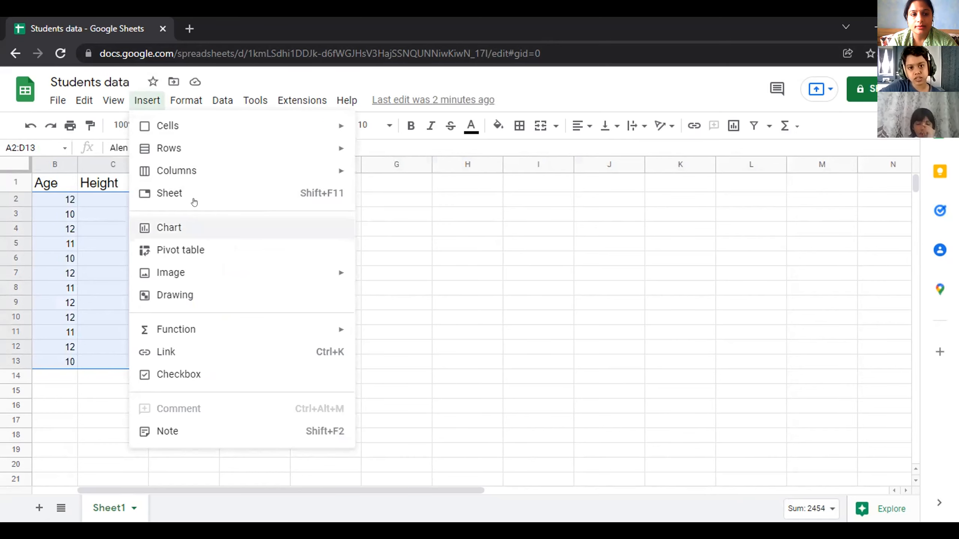
pyautogui.click(188, 227)
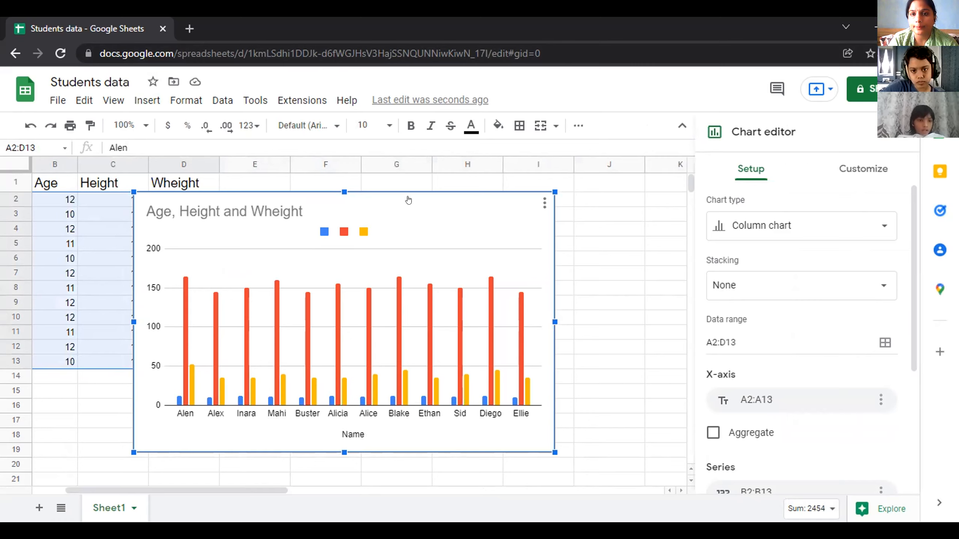
pyautogui.click(545, 203)
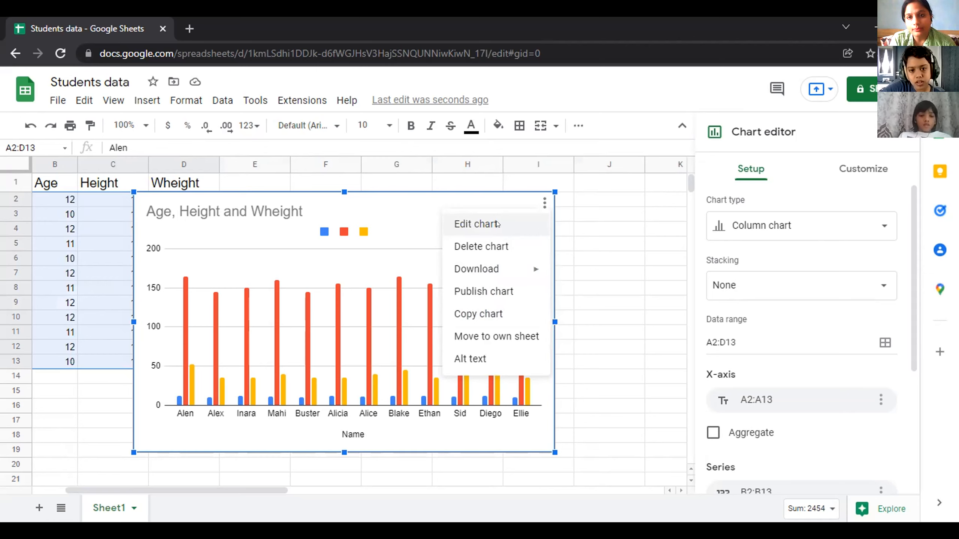
pyautogui.press('Down')
pyautogui.press('Down')
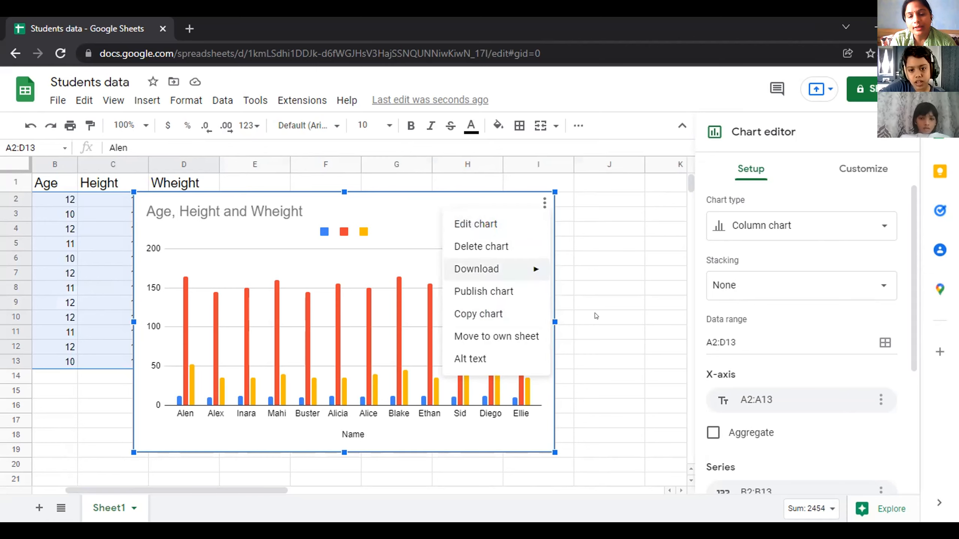
# - Make the chart slightly narrower and move it beside the student table, with its top-left corner at cell E1
pyautogui.moveTo(555, 321); pyautogui.dragTo(477, 321)
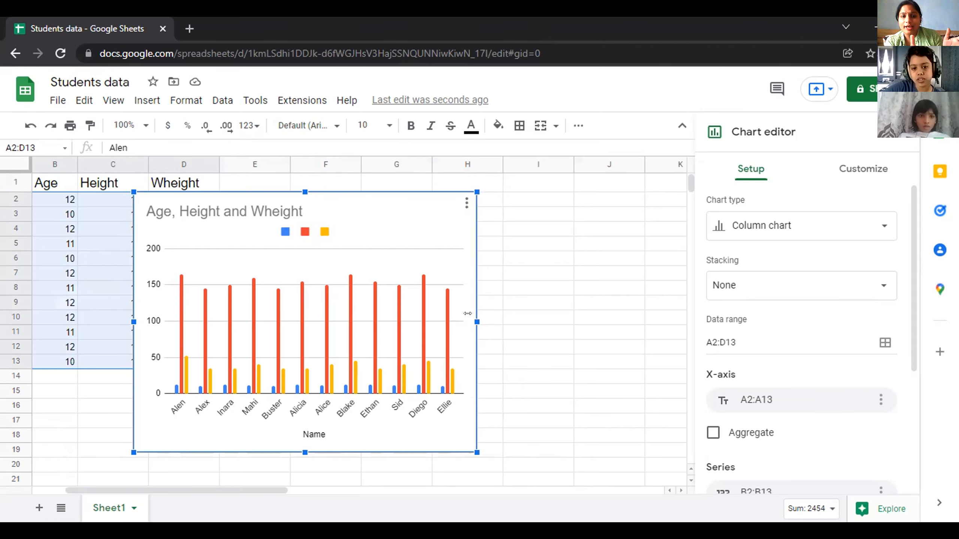
pyautogui.moveTo(468, 313); pyautogui.dragTo(533, 313)
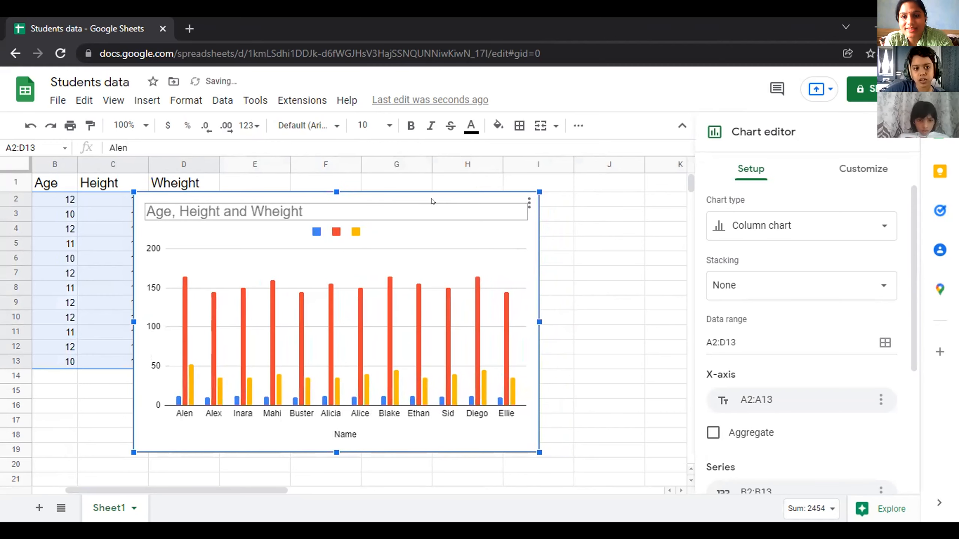
pyautogui.moveTo(529, 192); pyautogui.dragTo(632, 184)
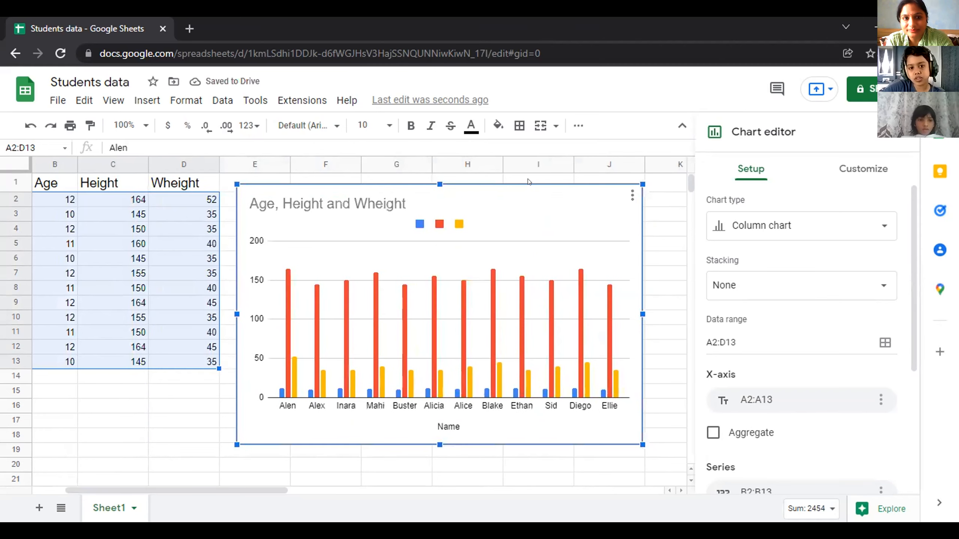
pyautogui.moveTo(528, 182); pyautogui.dragTo(522, 181)
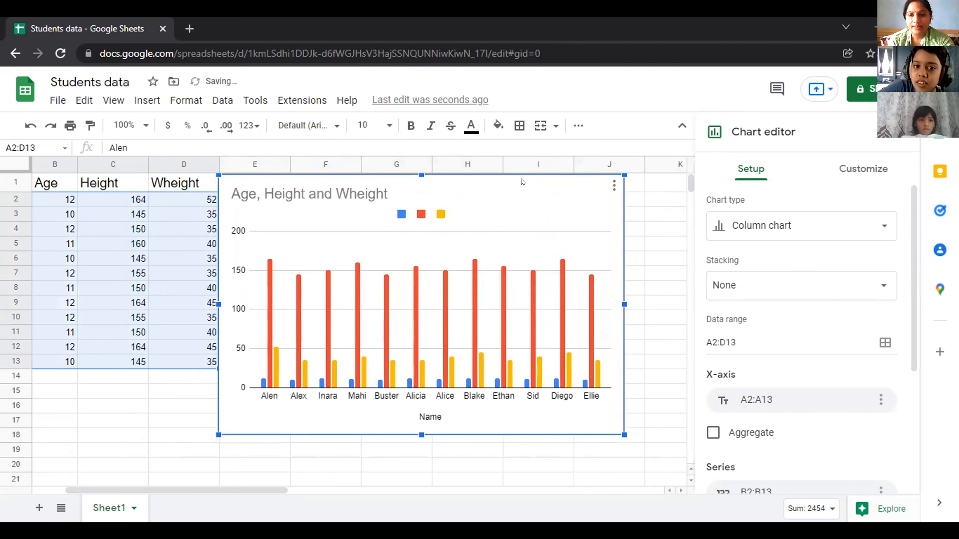